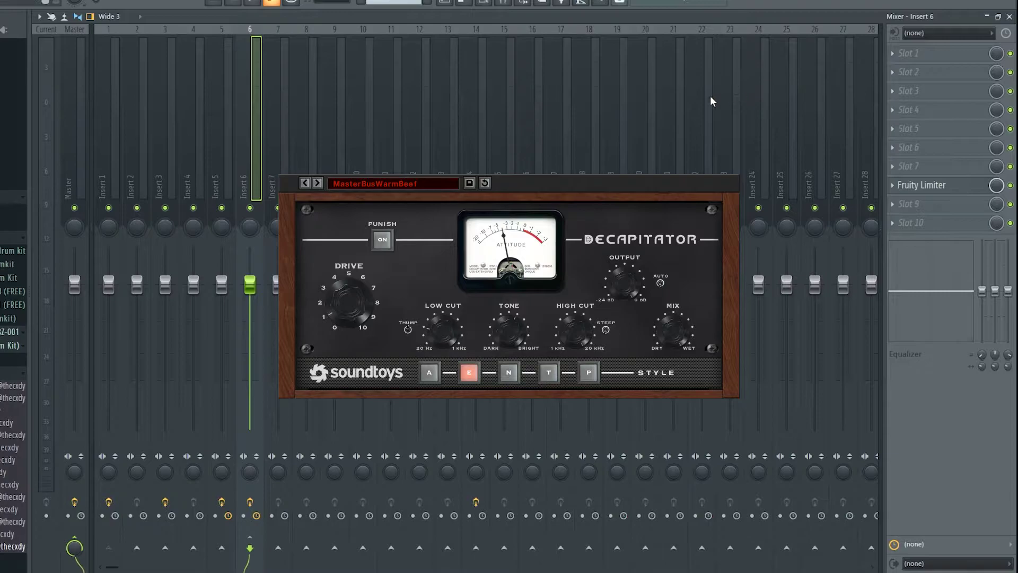
Open the Spinz_ish 808 channel's sampler settings from the channel rack, audition the sample waveform and close the settings
click(443, 4)
click(463, 4)
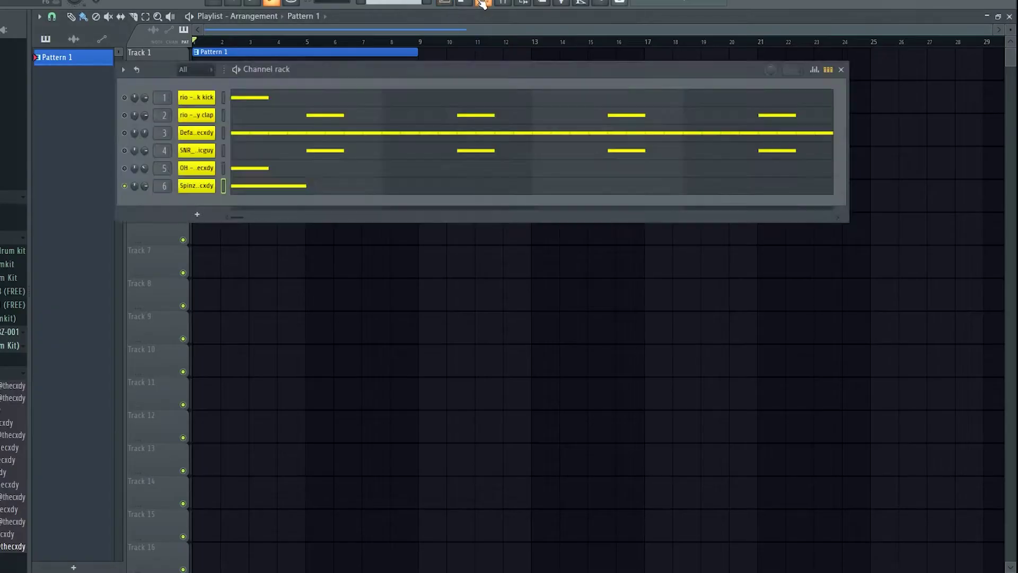
drag(434, 73, 428, 112)
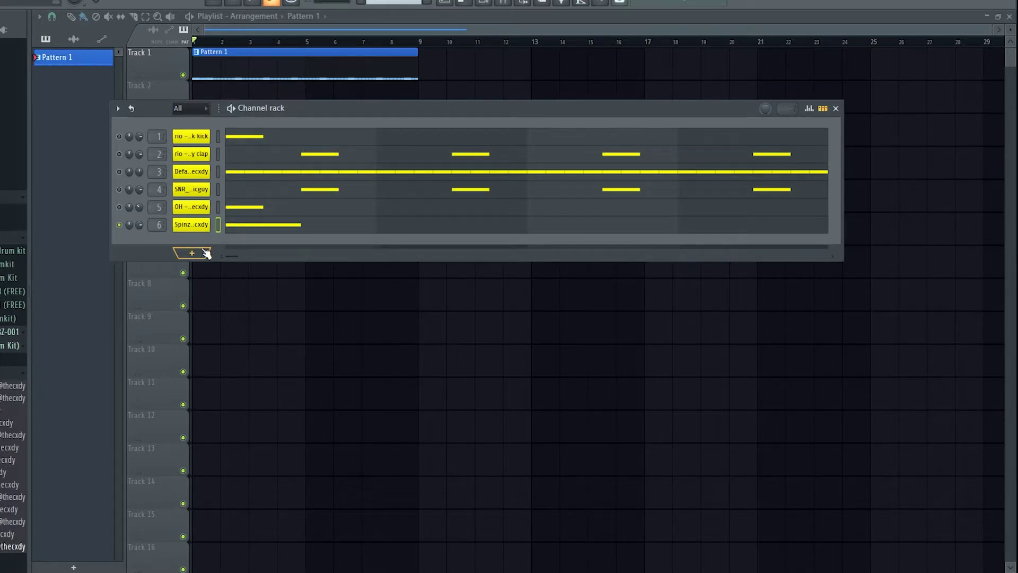
click(192, 225)
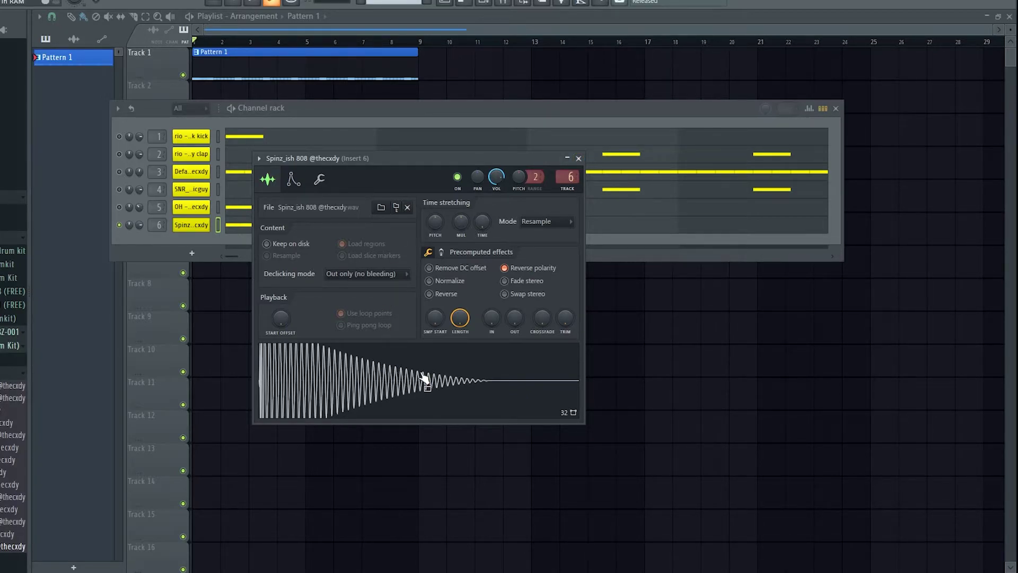
click(398, 374)
click(578, 158)
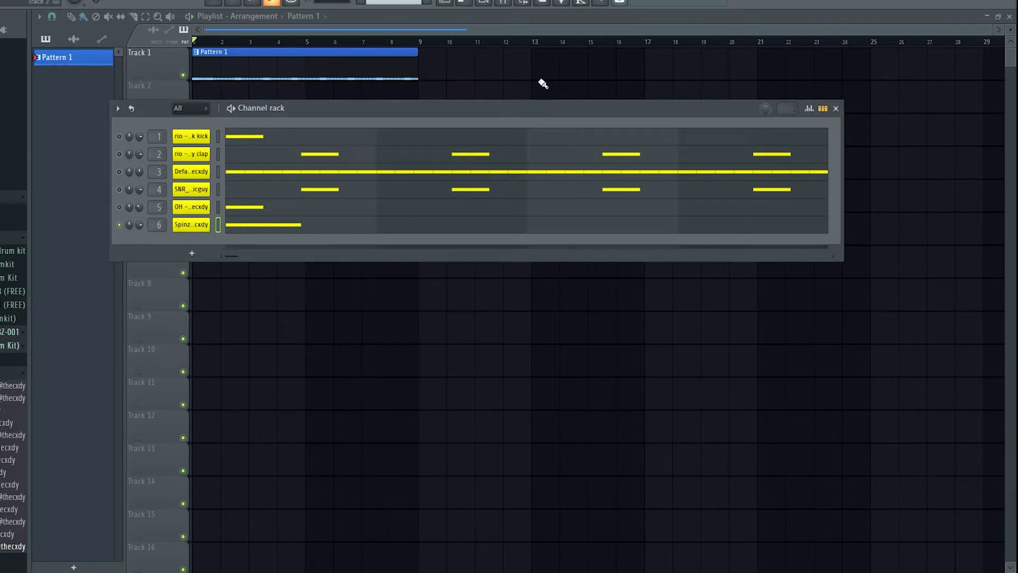
Inspect the Fruity Limiter on mixer Insert 6 and the kick's Insert 1 track that feeds its sidechain
click(503, 4)
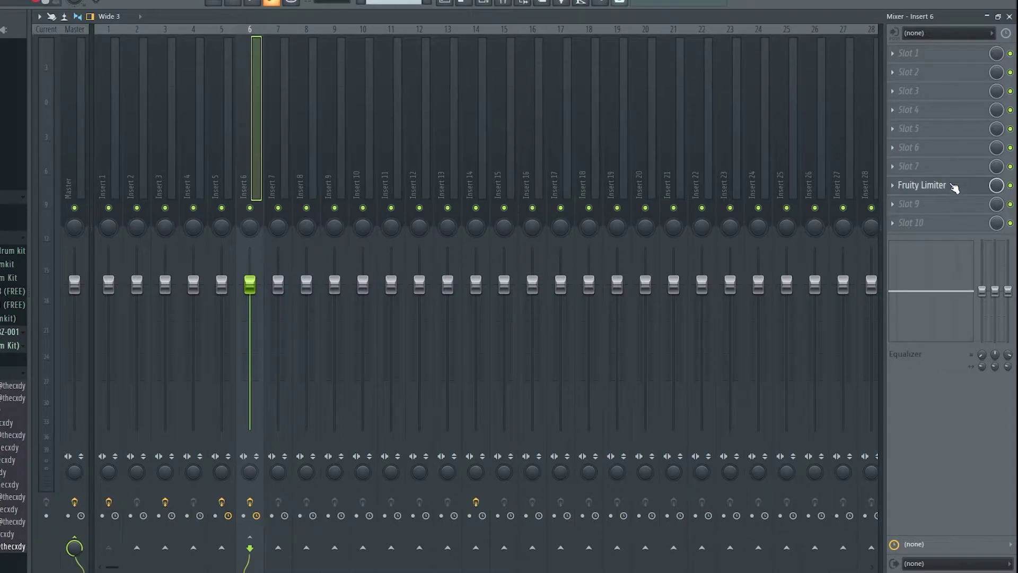
click(925, 186)
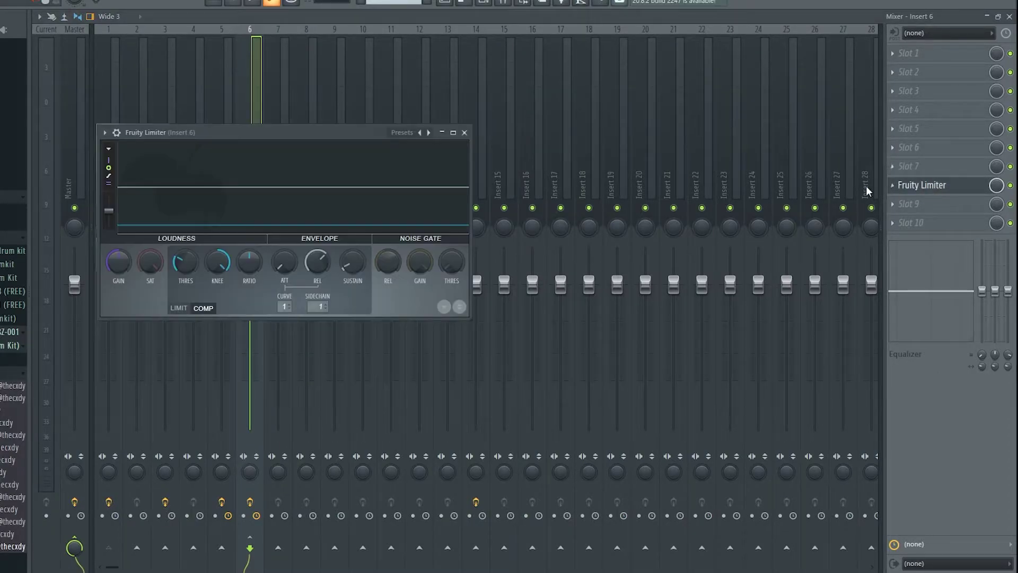
click(116, 93)
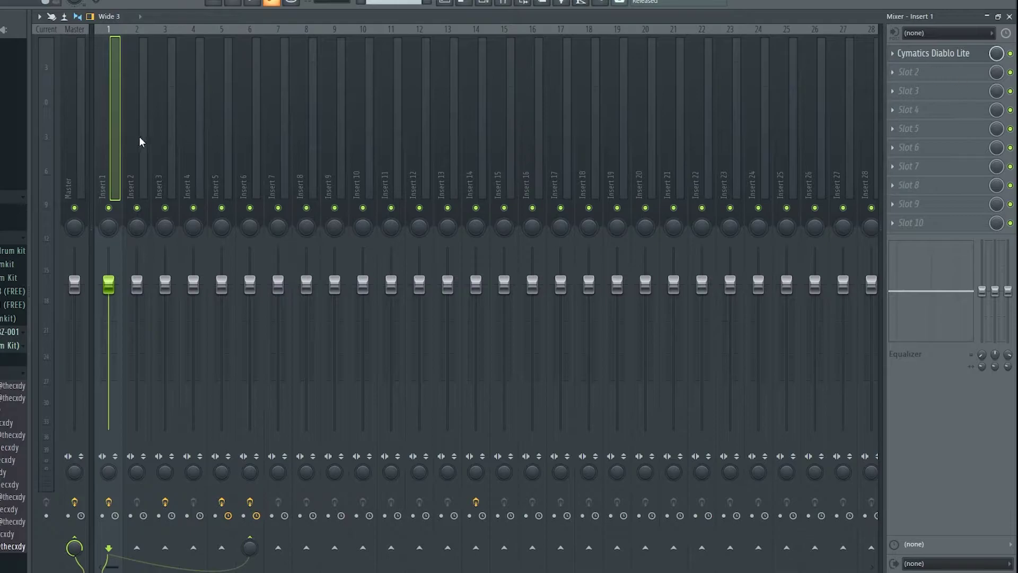
click(255, 170)
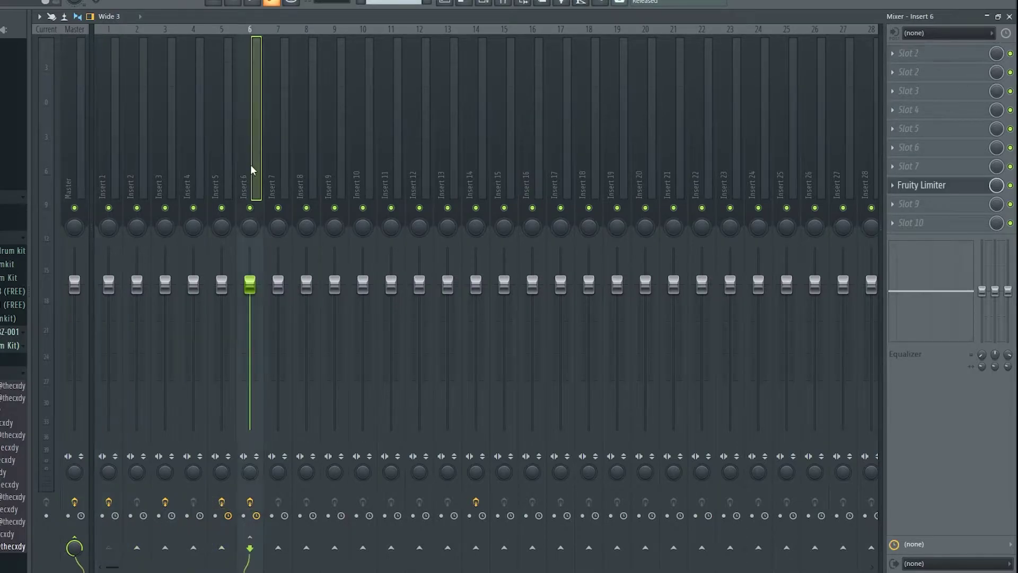
click(920, 188)
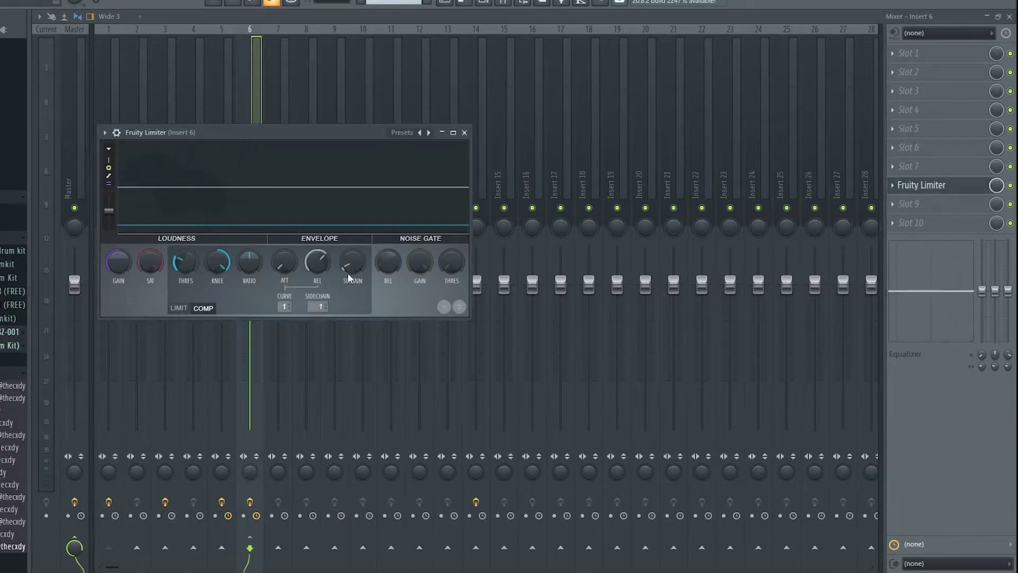
click(250, 76)
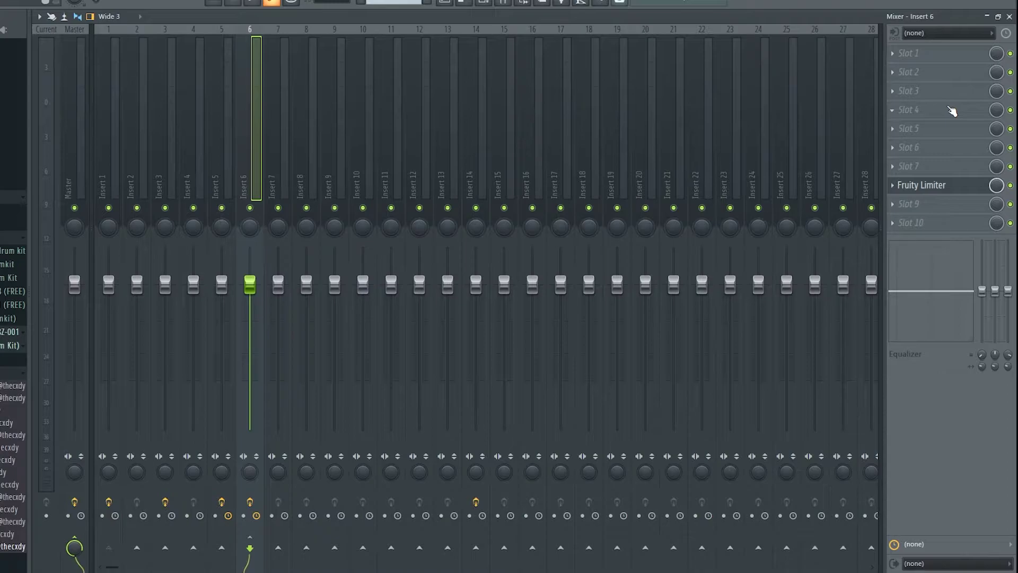
Load CamelCrusher into effect slot 4 of Insert 6 and move its window clear of the Insert 6 meter
click(936, 108)
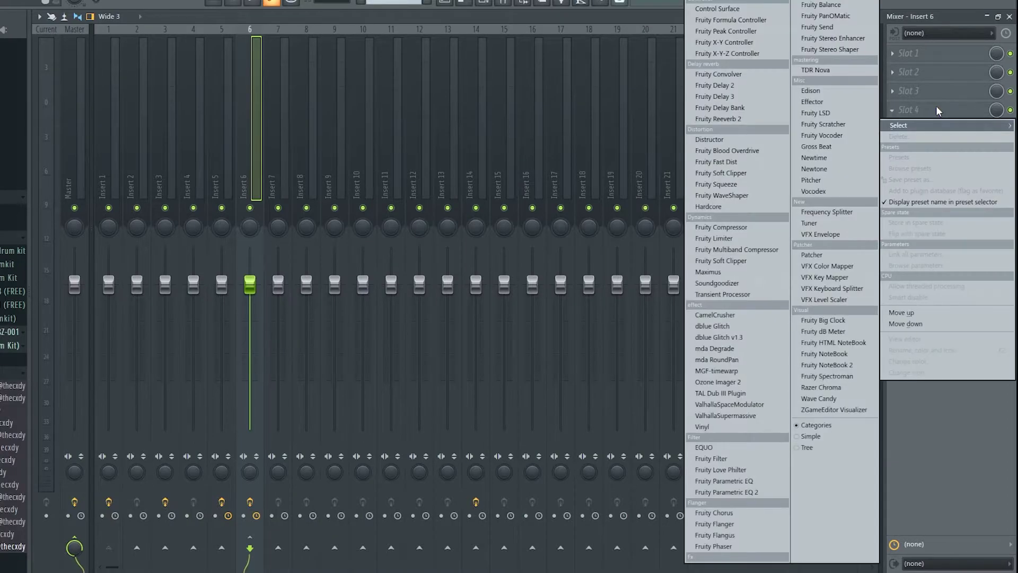
click(732, 315)
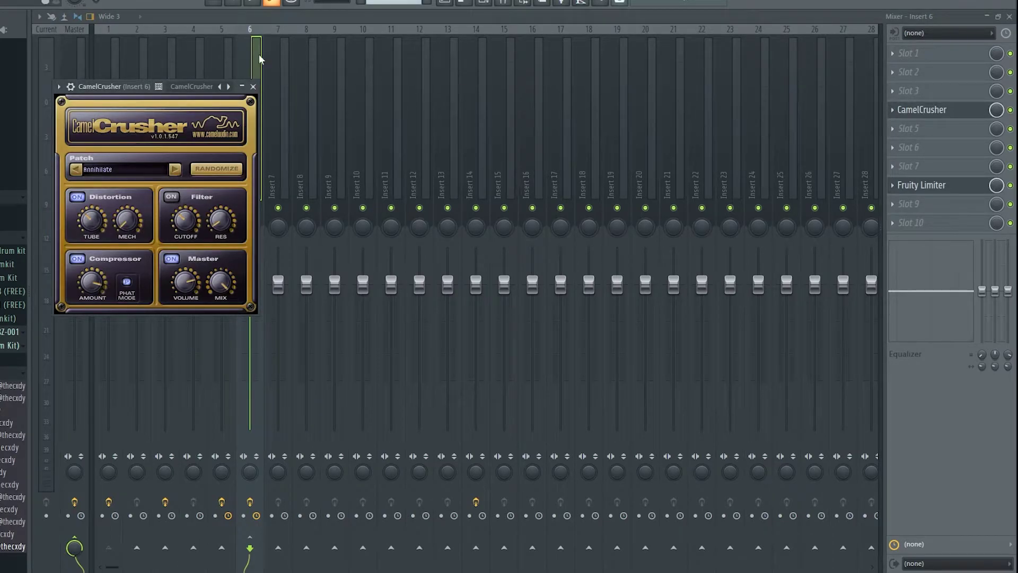
drag(117, 86, 206, 85)
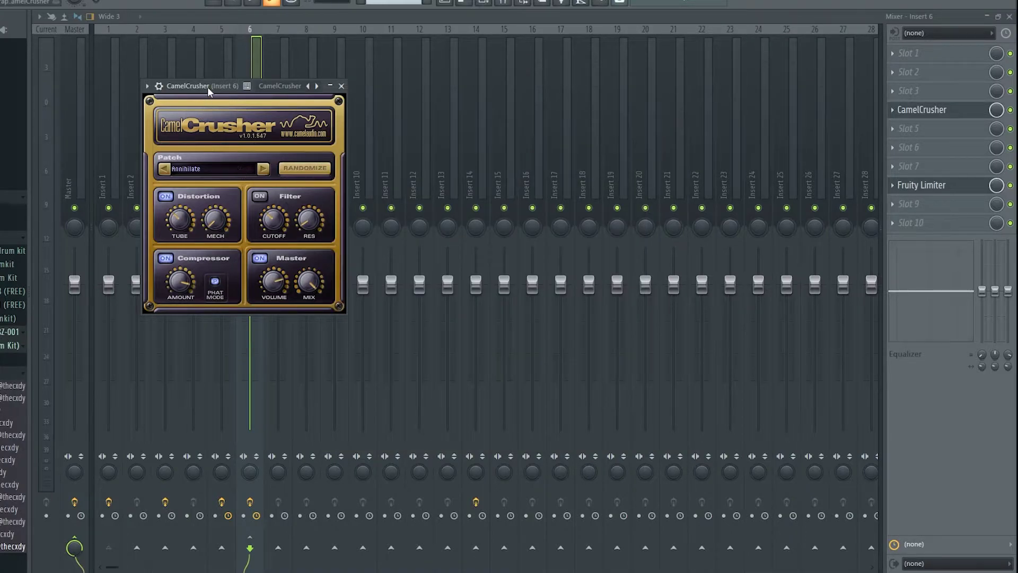
drag(208, 87, 250, 81)
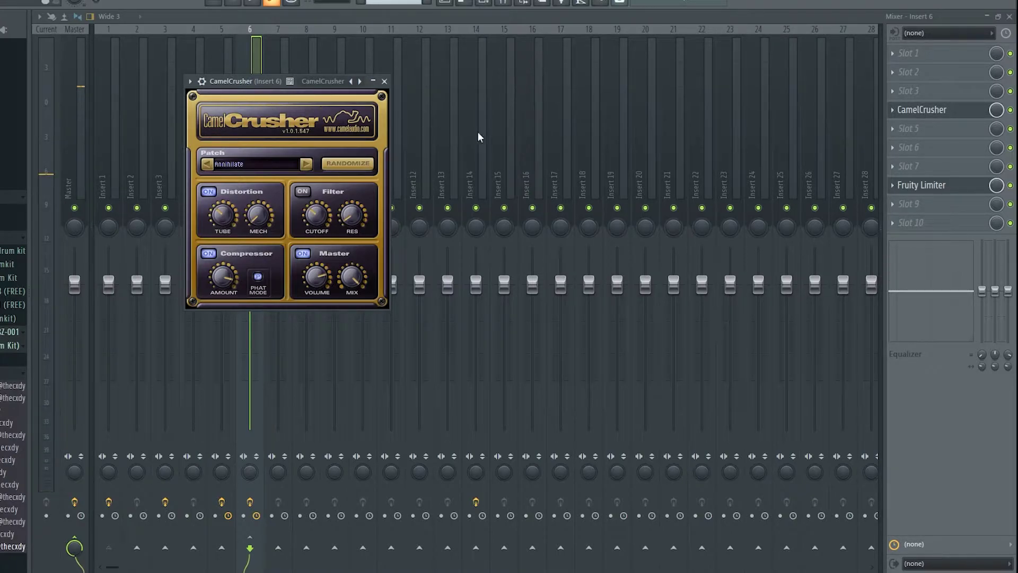
Compare the 808 with CamelCrusher bypassed and enabled, and reopen the plugin window
click(1010, 109)
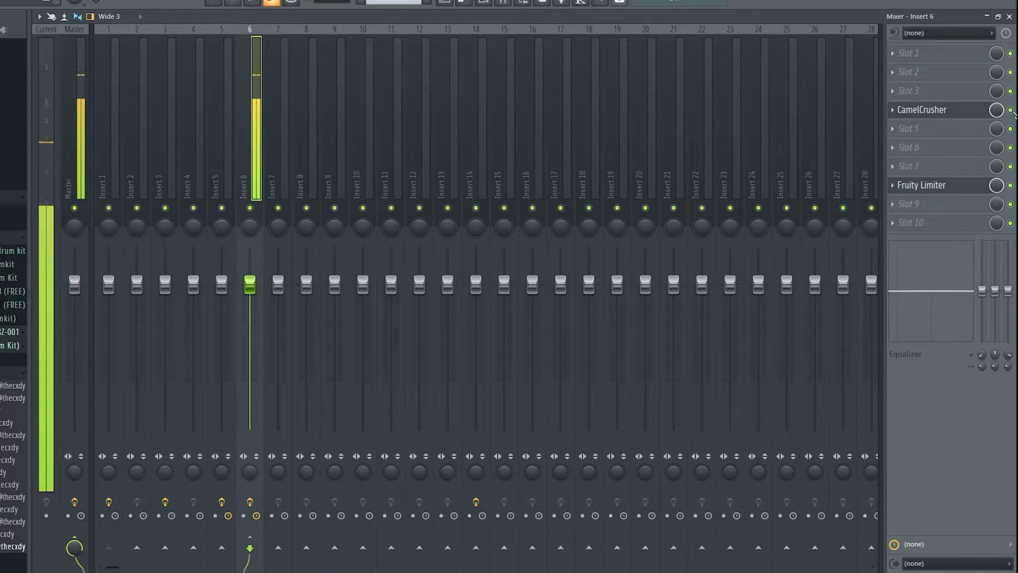
click(925, 111)
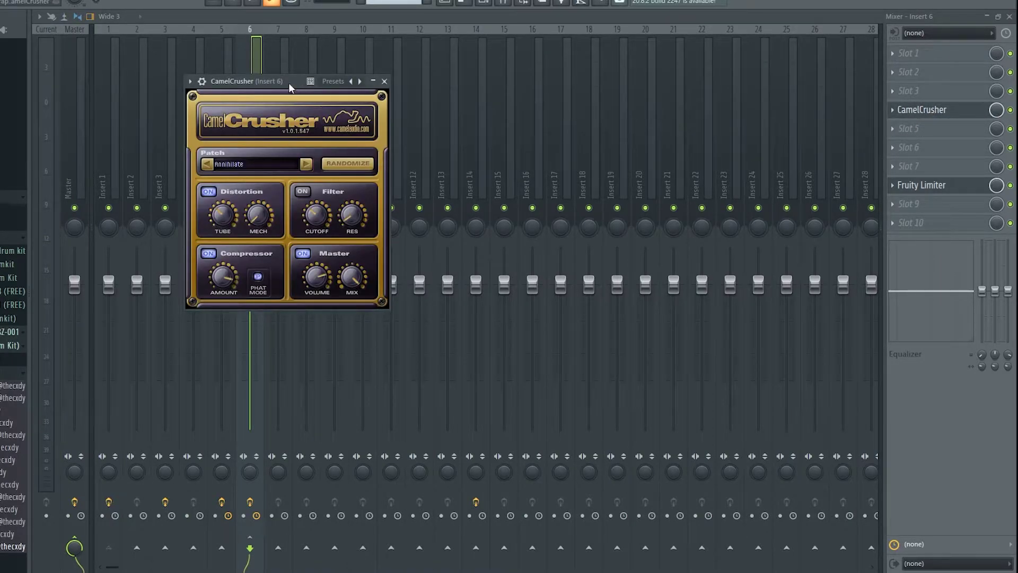
drag(289, 84, 356, 62)
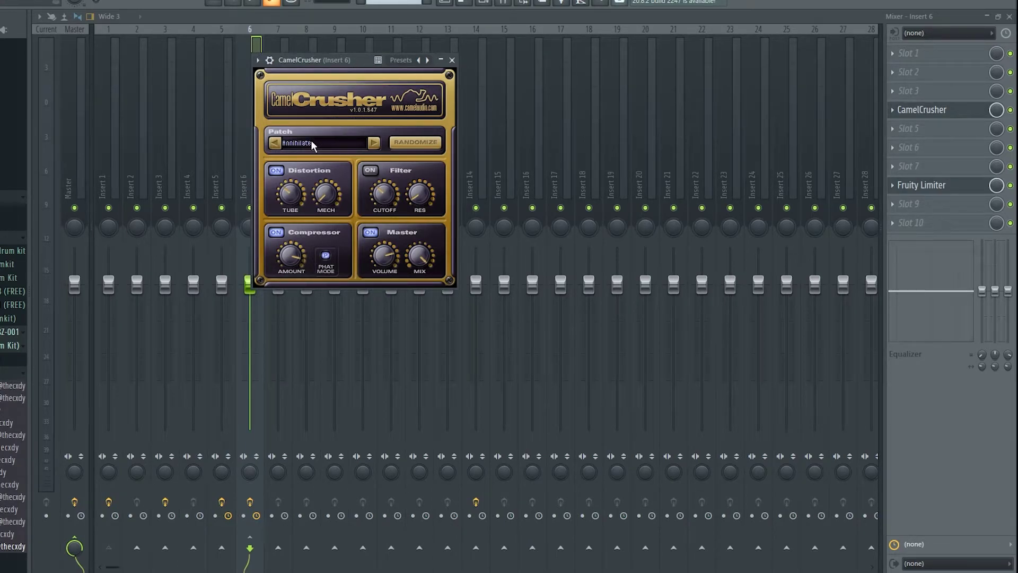
Load Fruity Parametric EQ 2 into effect slot 6 of Insert 6 and move its window toward the middle of the mixer
click(909, 147)
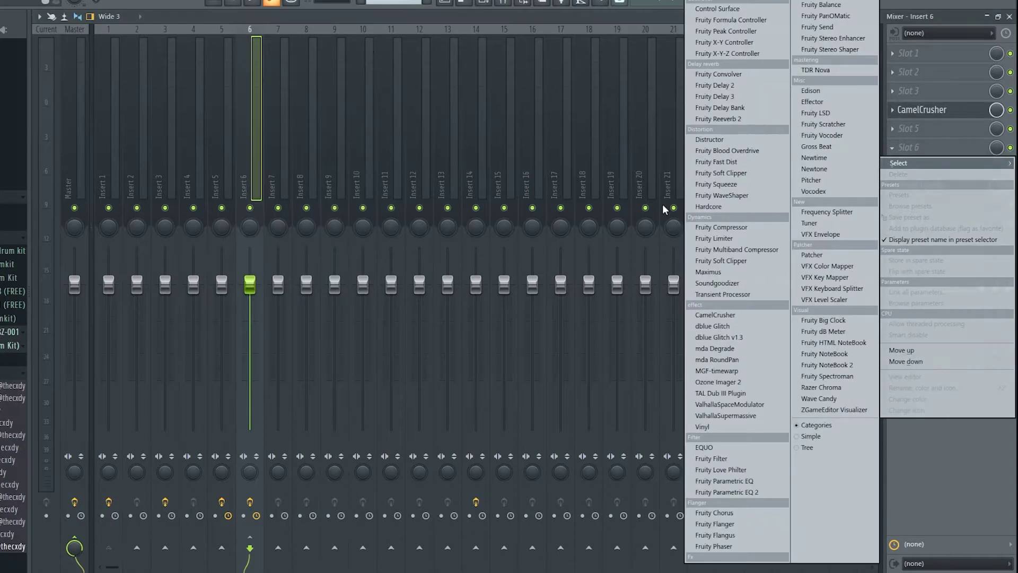
click(763, 491)
drag(298, 115, 438, 109)
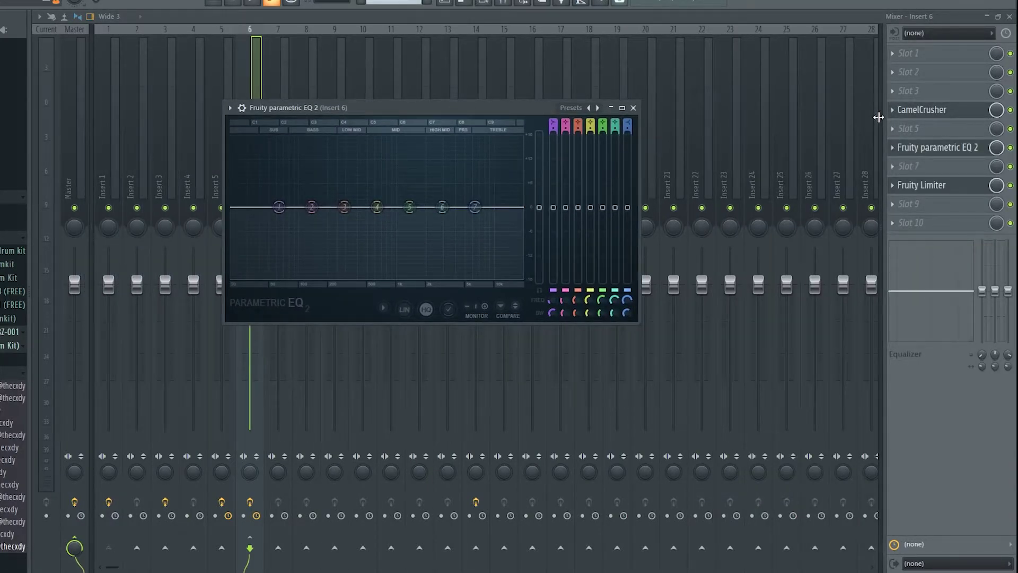
Play the 808 and compare its spectrum in Fruity Parametric EQ 2 with CamelCrusher enabled and bypassed
key(space)
click(1010, 110)
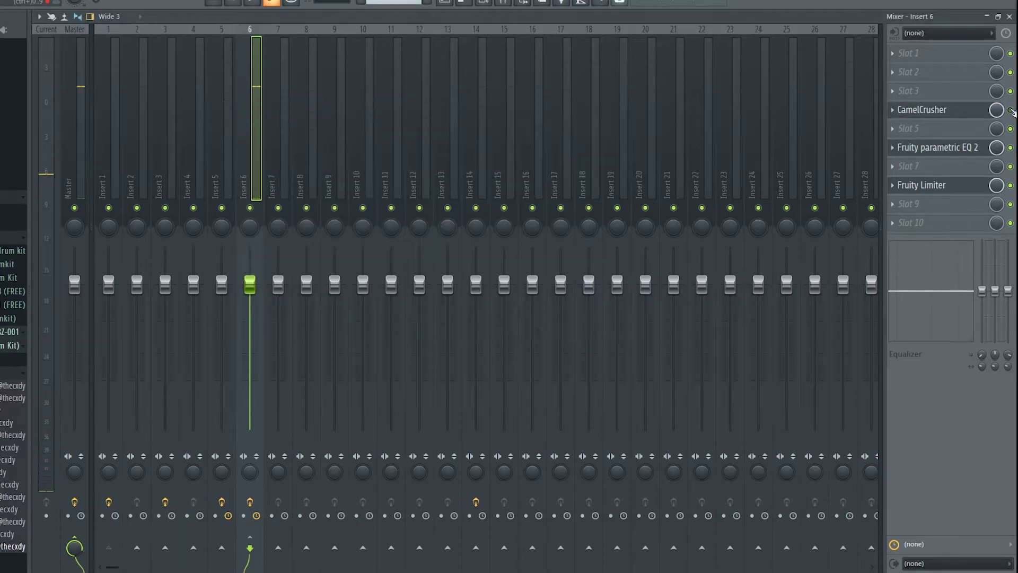
click(955, 148)
key(space)
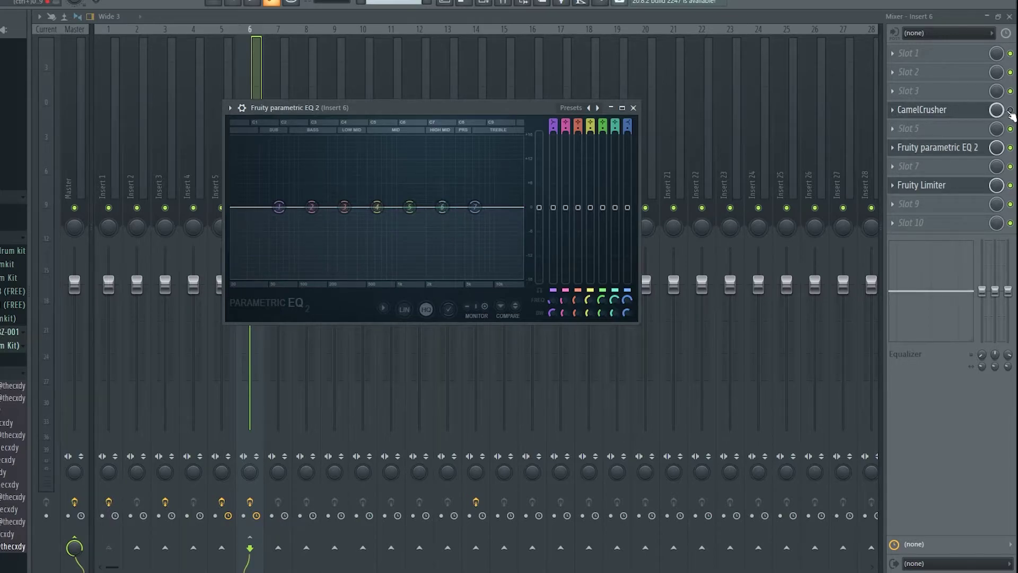
click(1010, 111)
click(949, 165)
click(926, 153)
click(927, 153)
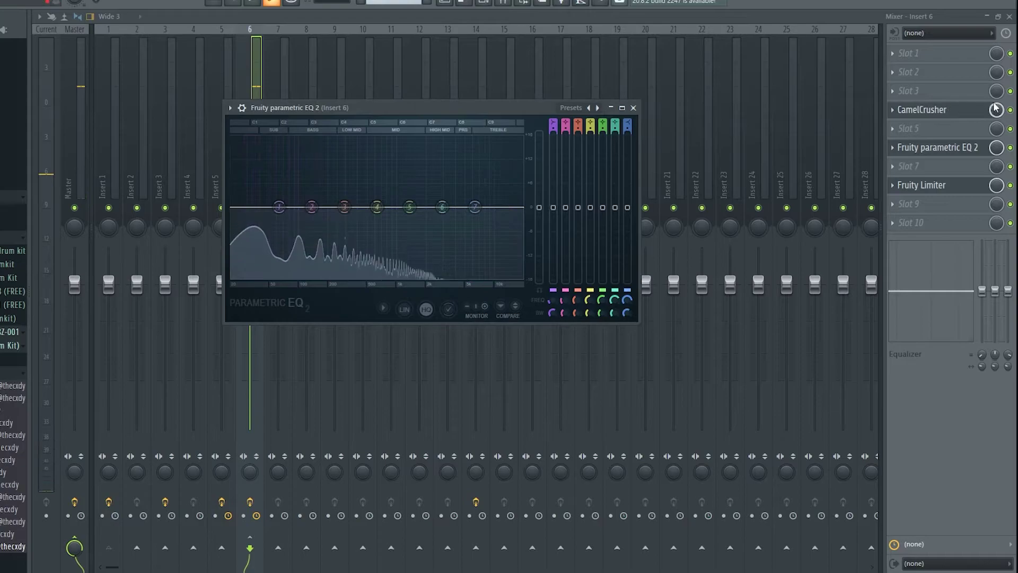
click(1010, 110)
click(927, 149)
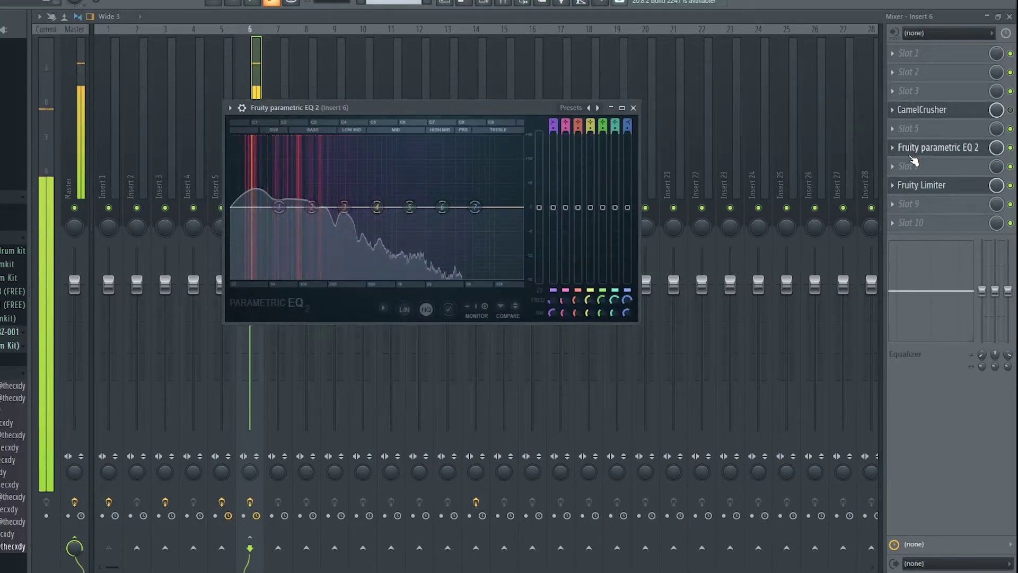
Reopen CamelCrusher, step its patch forward and back to Annihilate, and bring up the full patch list
click(933, 111)
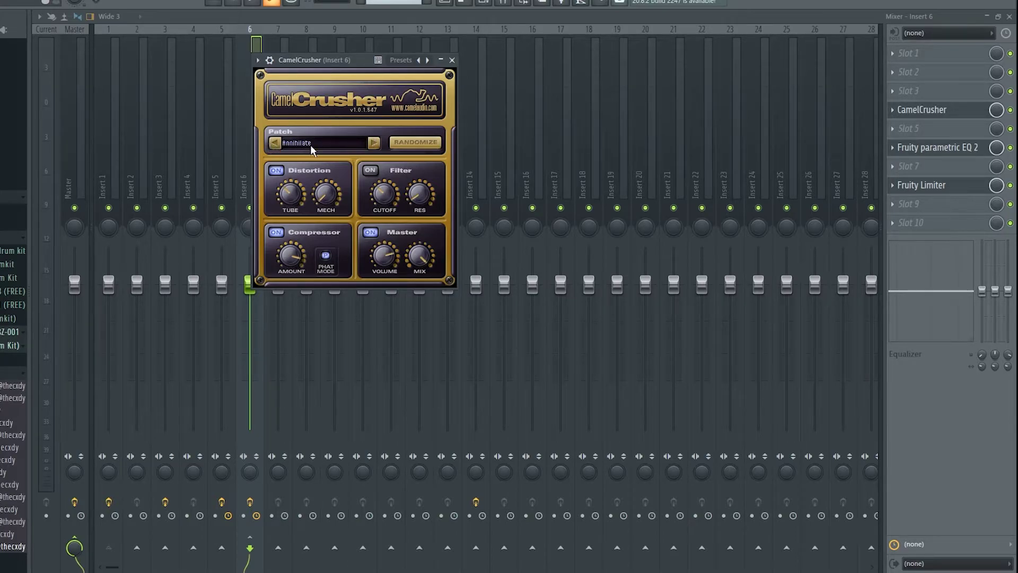
click(371, 143)
click(273, 145)
click(310, 145)
click(308, 145)
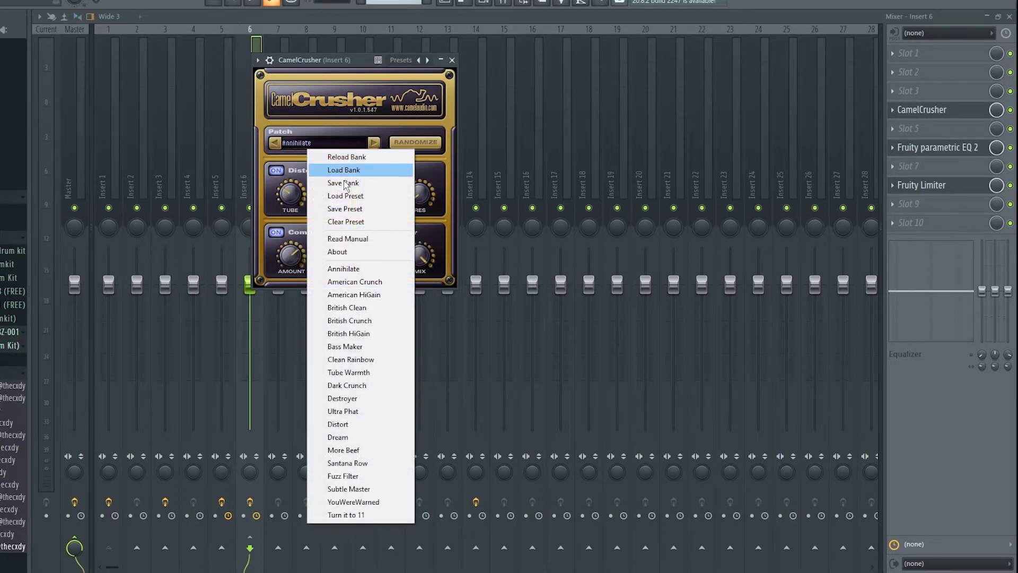
View CamelCrusher's About information and dismiss it
click(346, 113)
click(290, 141)
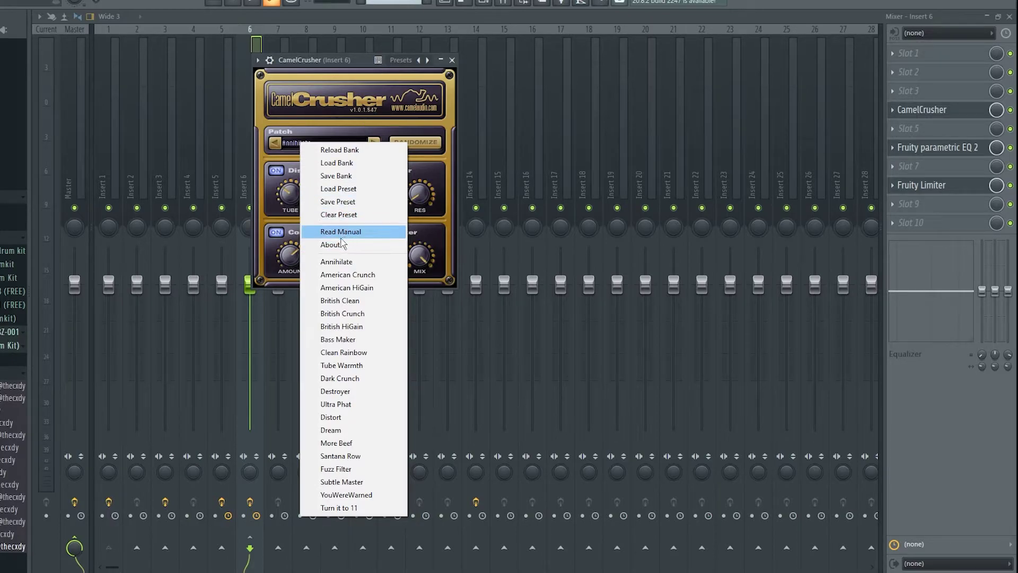
click(344, 245)
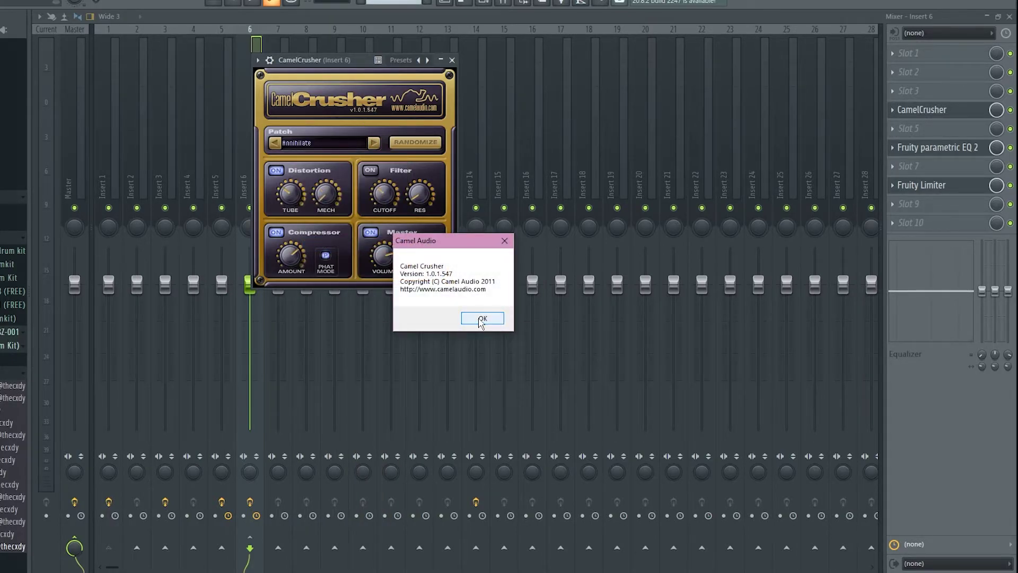
click(482, 318)
Load the British Clean patch in CamelCrusher
click(300, 148)
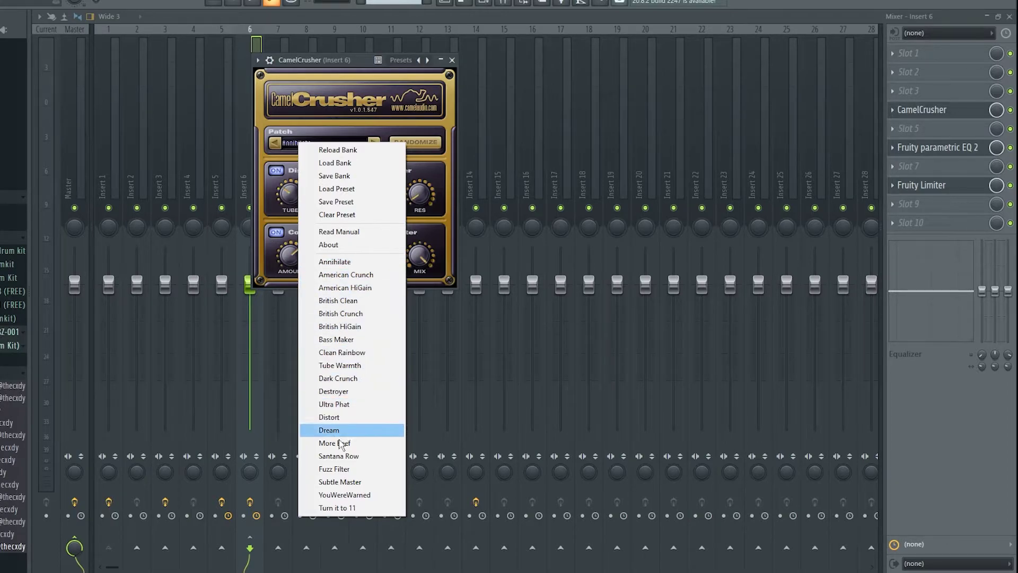
click(370, 306)
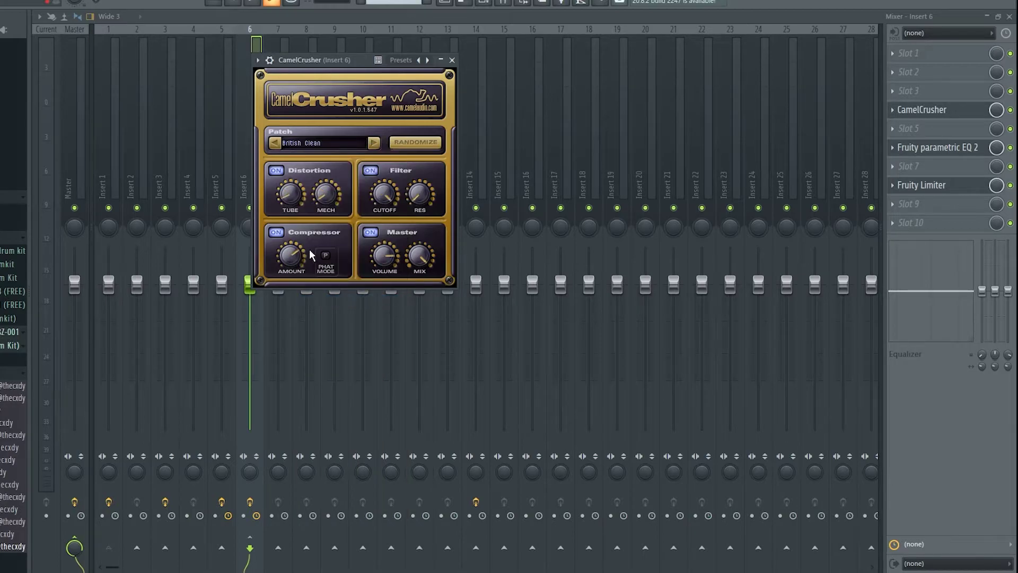
click(326, 148)
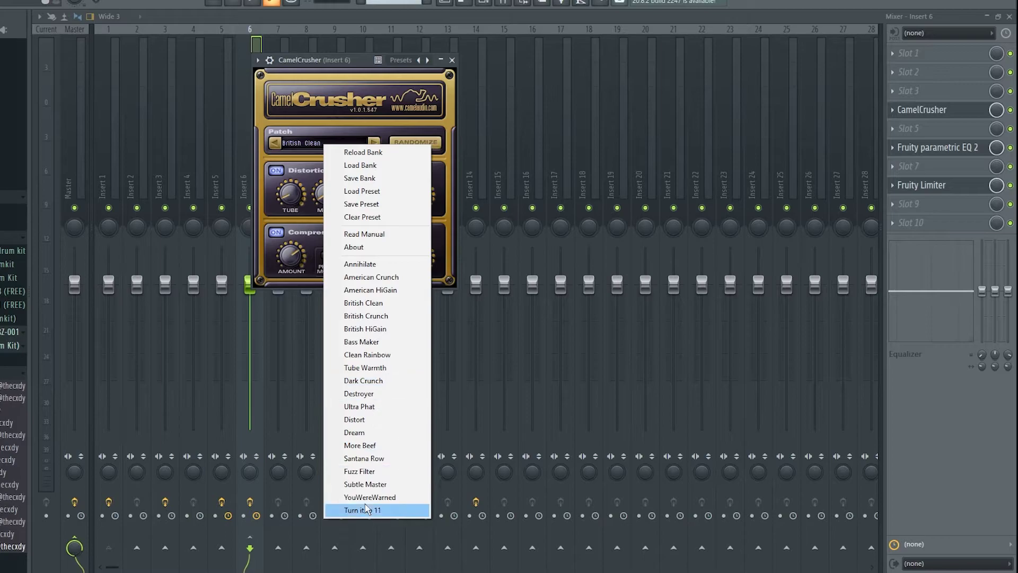
click(391, 307)
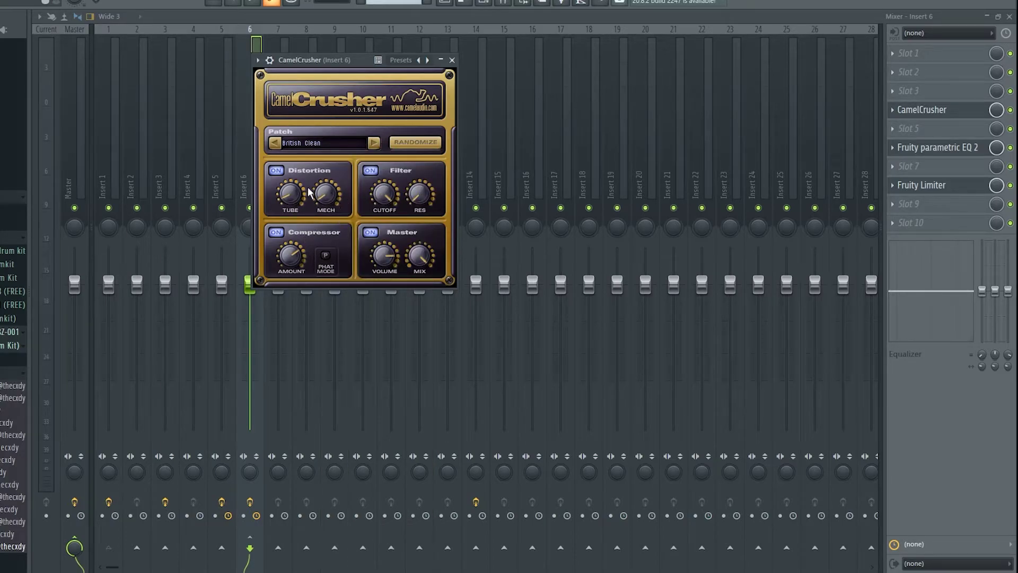
Randomize the CamelCrusher settings three times, audition the 808 and adjust the Mech distortion amount
click(417, 144)
click(400, 143)
click(408, 142)
key(space)
key(space)
key(space)
drag(328, 203, 329, 240)
Switch CamelCrusher's Distortion, Filter, Compressor and Master sections off and back on
click(278, 170)
click(370, 170)
click(370, 232)
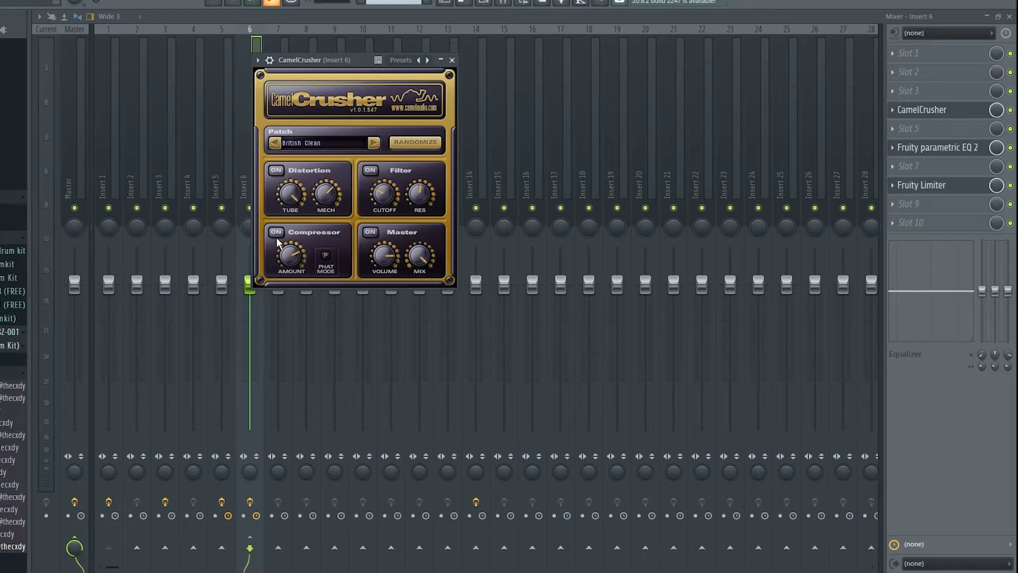
click(370, 232)
click(370, 170)
click(275, 170)
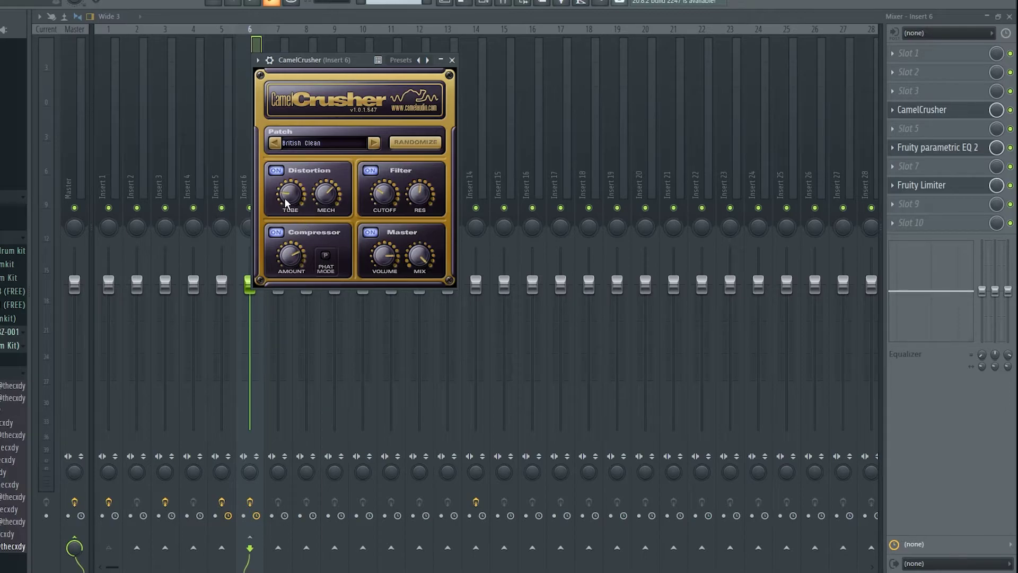
Adjust the Tube and Mech amounts in CamelCrusher's Distortion section
drag(284, 199, 329, 211)
drag(328, 196, 329, 193)
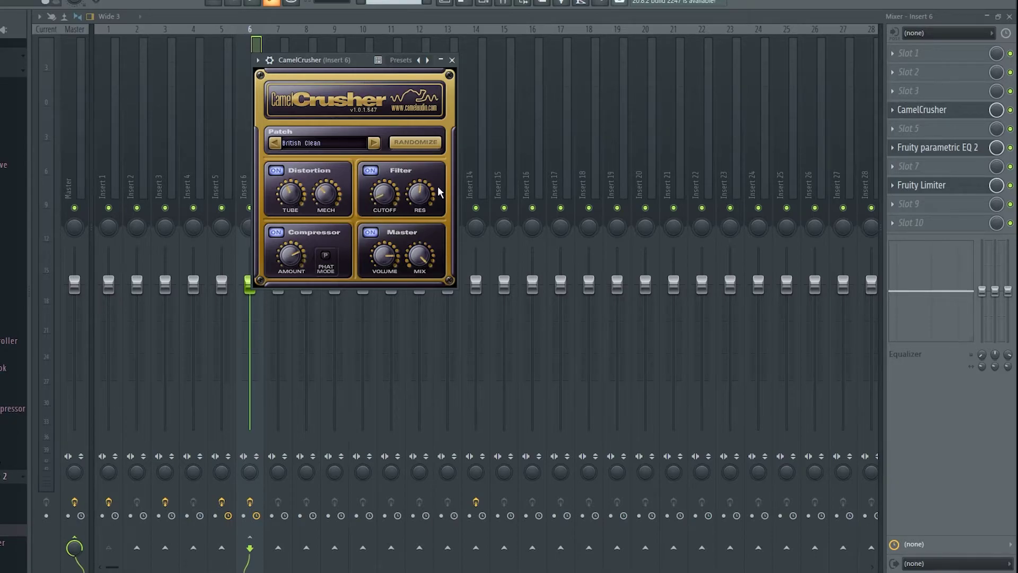
Shape band 7 of Fruity Parametric EQ 2 into a steep low-pass with its cutoff in the low-mid range
click(930, 149)
drag(474, 207, 350, 276)
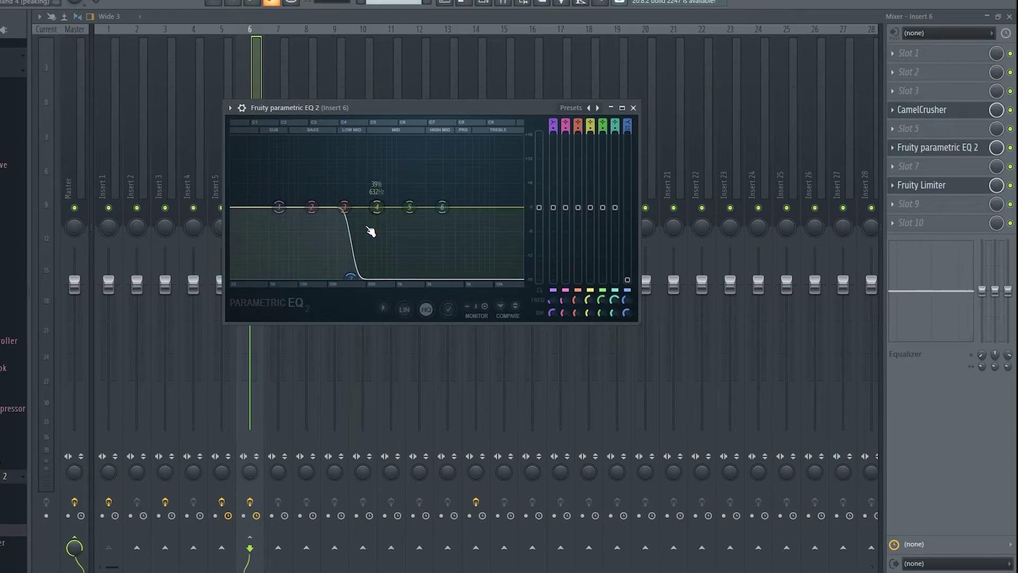
Raise band 7's low-pass cutoff to the treble range and try a broad boost on band 6, resetting band 6 after checking CamelCrusher's filter
drag(350, 276, 478, 276)
drag(447, 235, 455, 175)
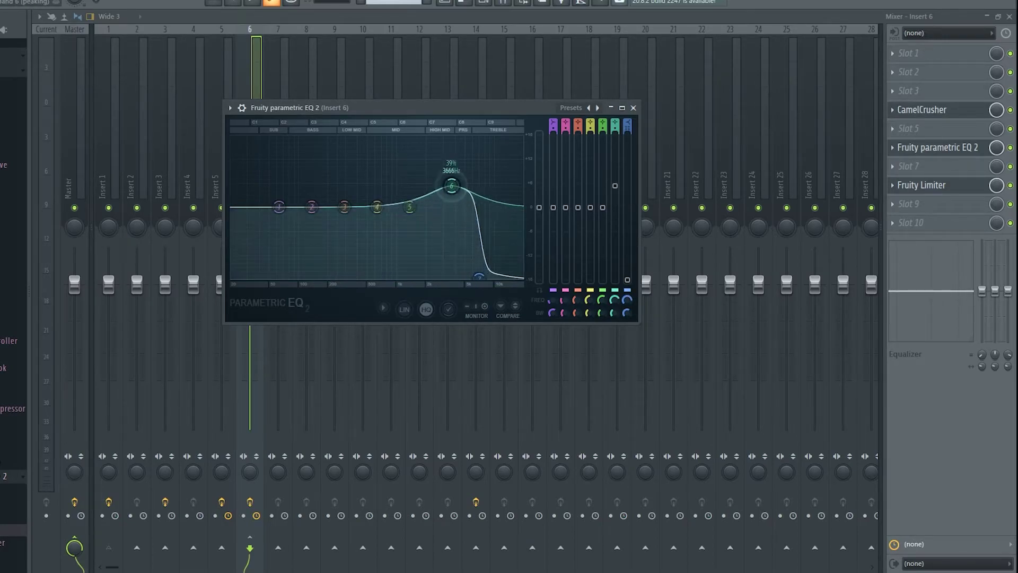
click(927, 110)
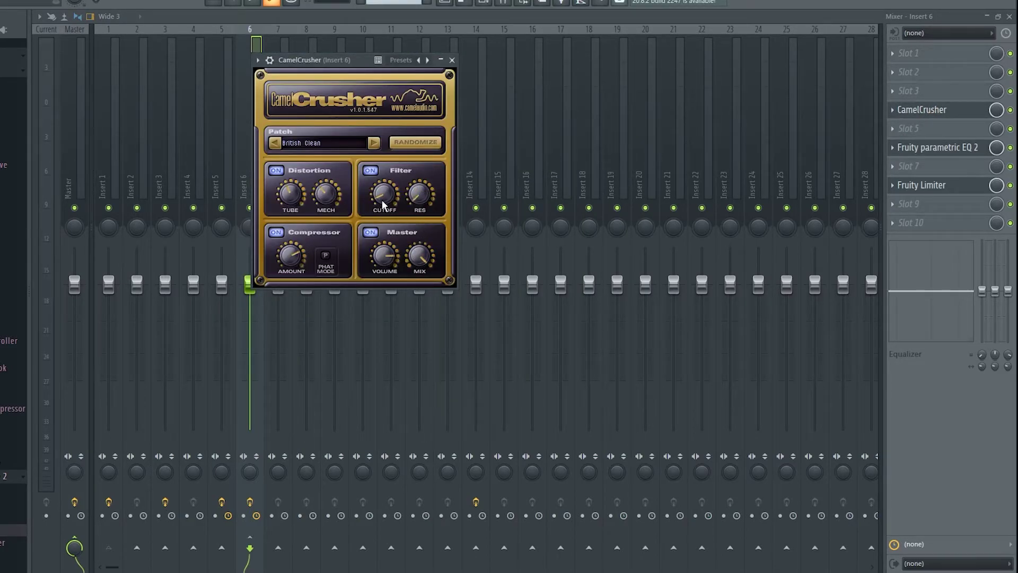
click(896, 148)
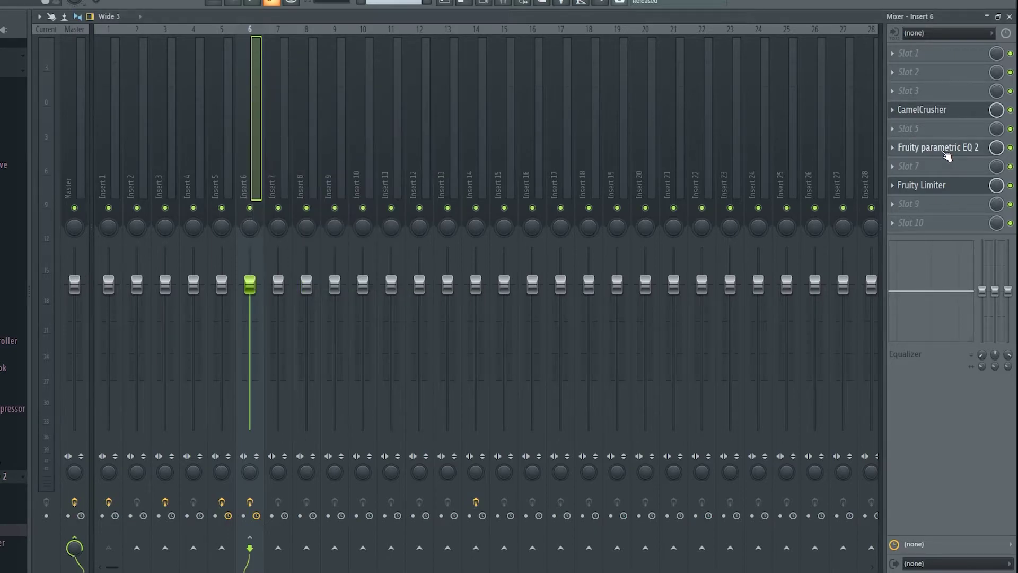
right_click(454, 179)
click(464, 195)
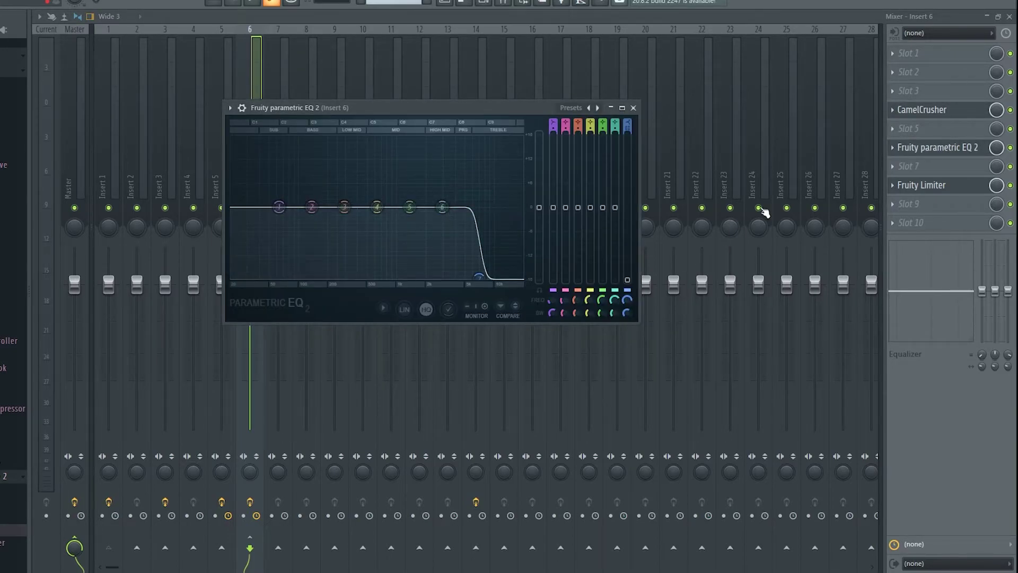
Give band 6 of Fruity Parametric EQ 2 a narrow boost and move it with band 7's low-pass cutoff down into the mid range
click(922, 109)
click(933, 109)
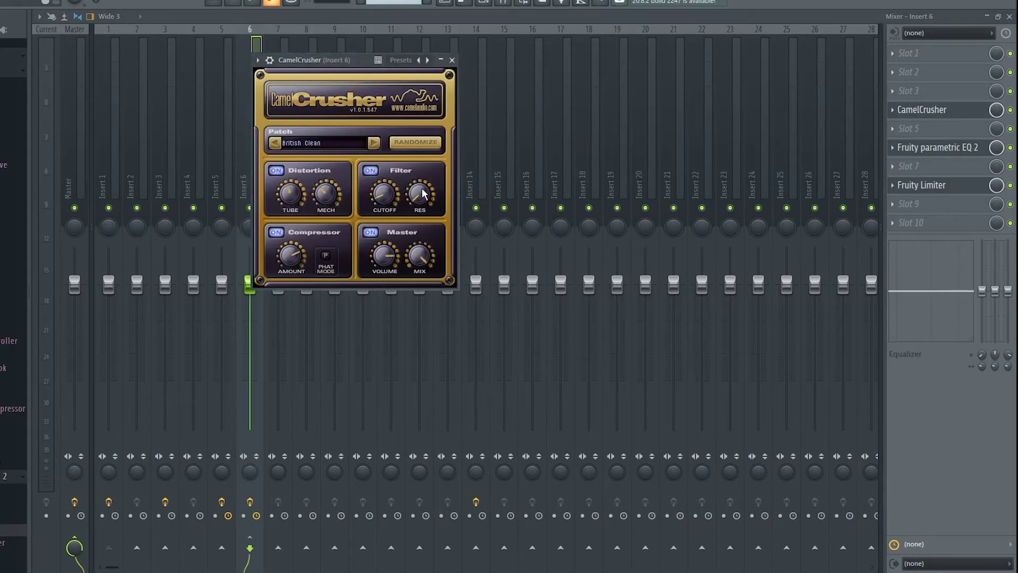
click(928, 147)
right_click(443, 206)
click(456, 222)
drag(442, 201, 471, 170)
scroll(476, 160, down, 3)
drag(478, 277, 411, 277)
drag(470, 170, 407, 169)
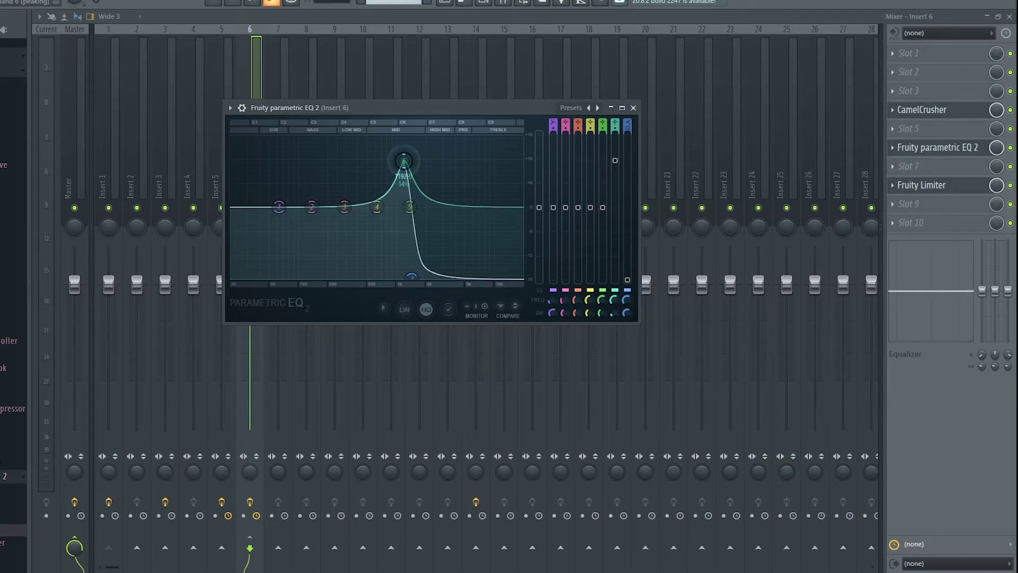
Reset bands 6 and 7 of Fruity Parametric EQ 2 to a flat curve
right_click(408, 170)
click(429, 189)
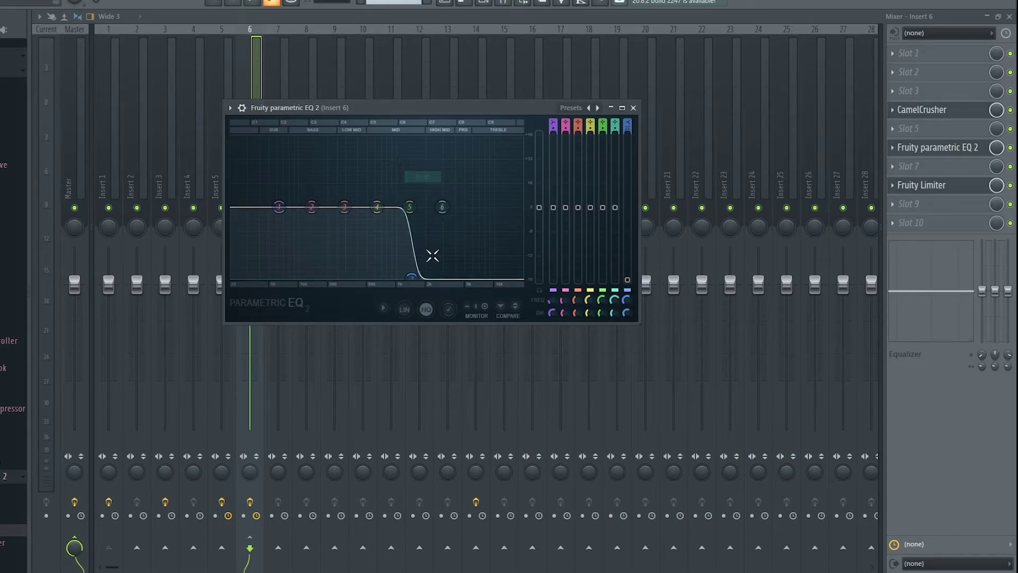
right_click(411, 277)
click(429, 294)
Adjust the Compressor amount in CamelCrusher and toggle Phat Mode on and off repeatedly
click(927, 109)
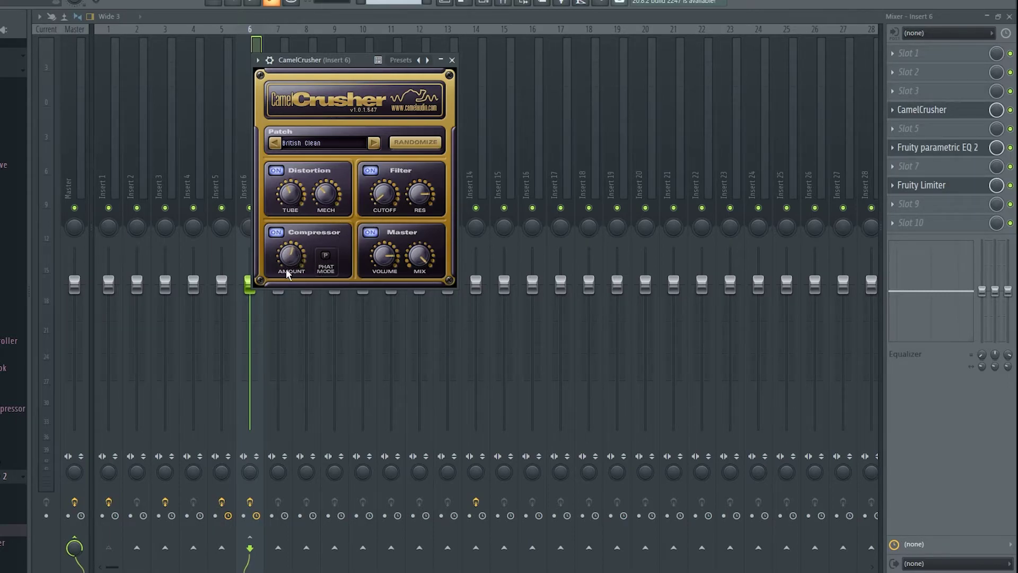
drag(281, 256, 277, 204)
click(325, 260)
click(326, 259)
click(326, 260)
click(328, 258)
click(326, 258)
click(326, 258)
click(326, 259)
click(324, 259)
click(324, 260)
Play the 808 through CamelCrusher and switch on Phat Mode in the Compressor section during playback
key(space)
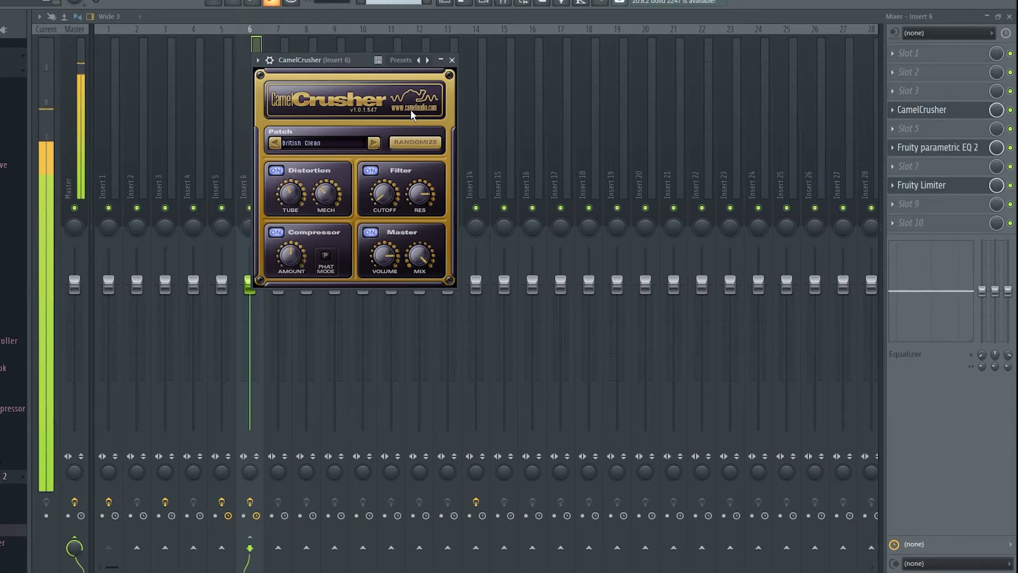
key(space)
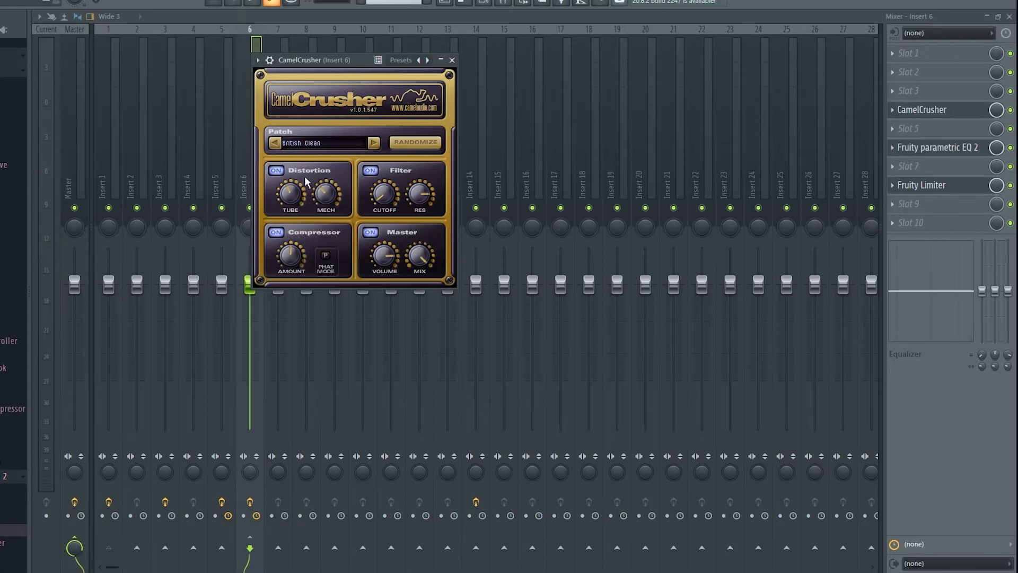
key(space)
click(329, 254)
key(space)
Raise the Gain in Fruity Limiter on Insert 6 and play the 808 through it
click(925, 185)
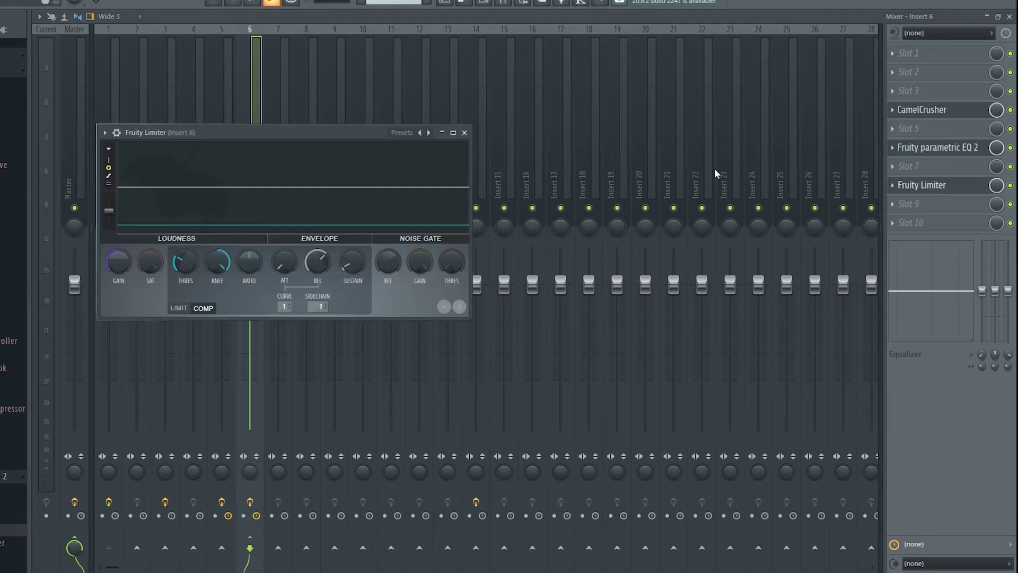
mouse_move(119, 262)
mouse_down()
mouse_move(119, 233)
mouse_move(121, 250)
mouse_up()
key(space)
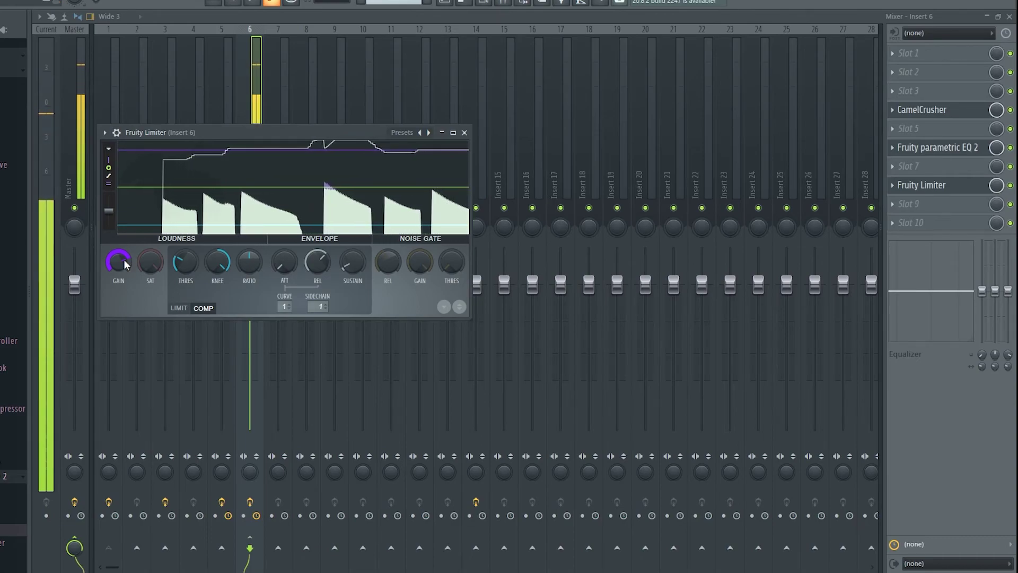
key(space)
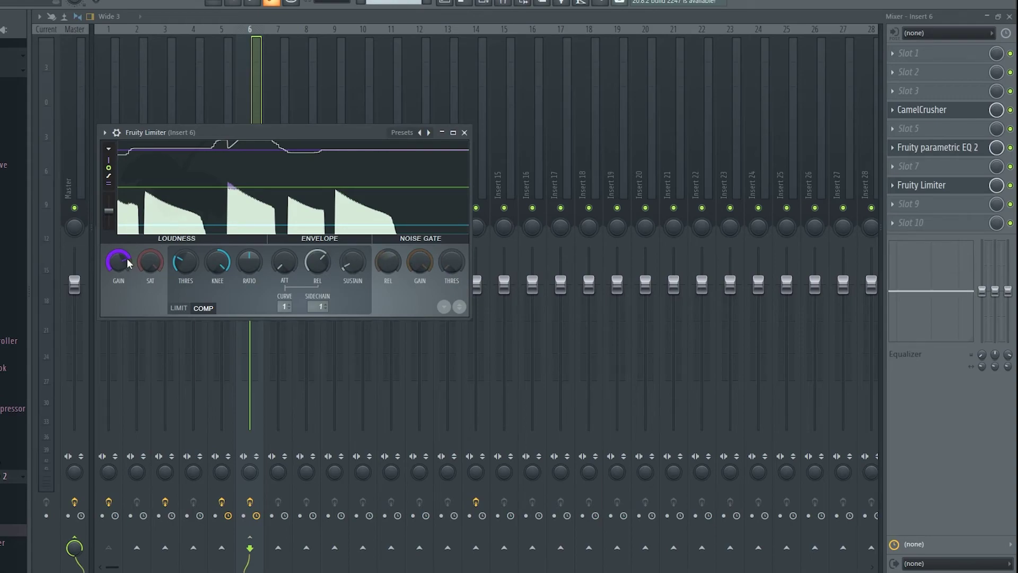
Try the CamelCrusher preset Turn it to 11 on the 808 and load British Clean in its place
click(948, 148)
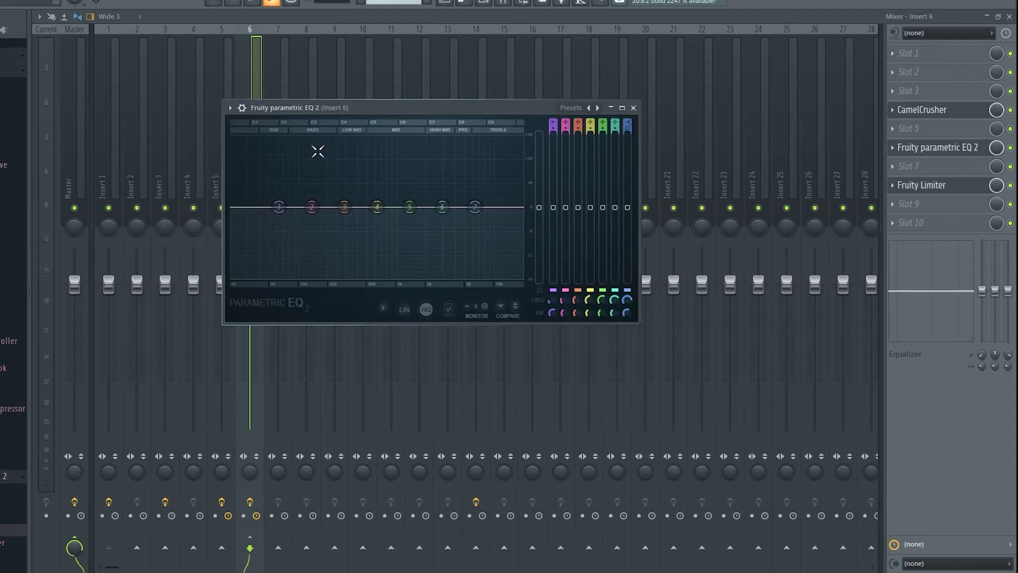
click(921, 109)
drag(358, 63, 331, 112)
click(393, 84)
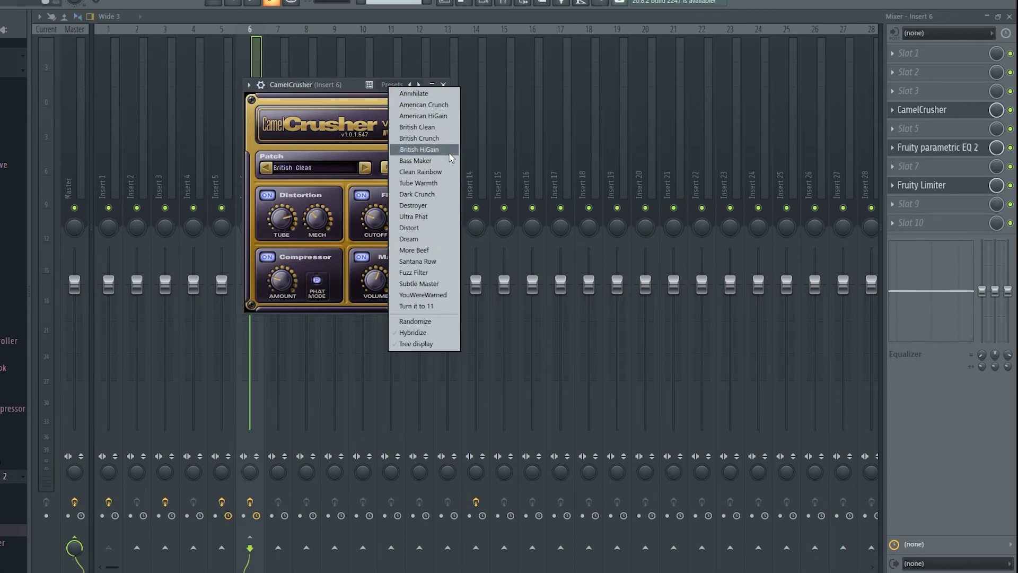
click(438, 308)
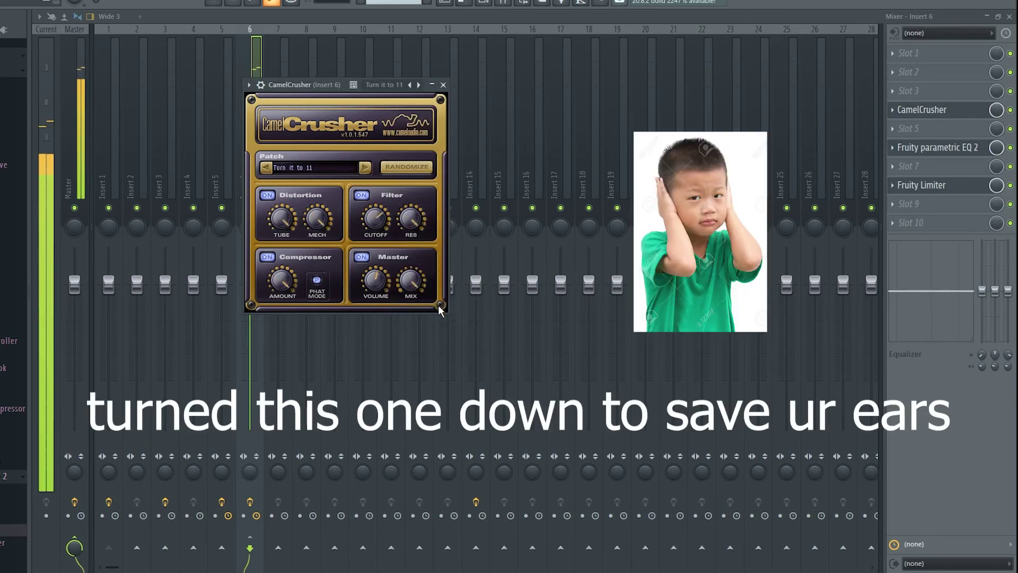
click(410, 86)
click(424, 130)
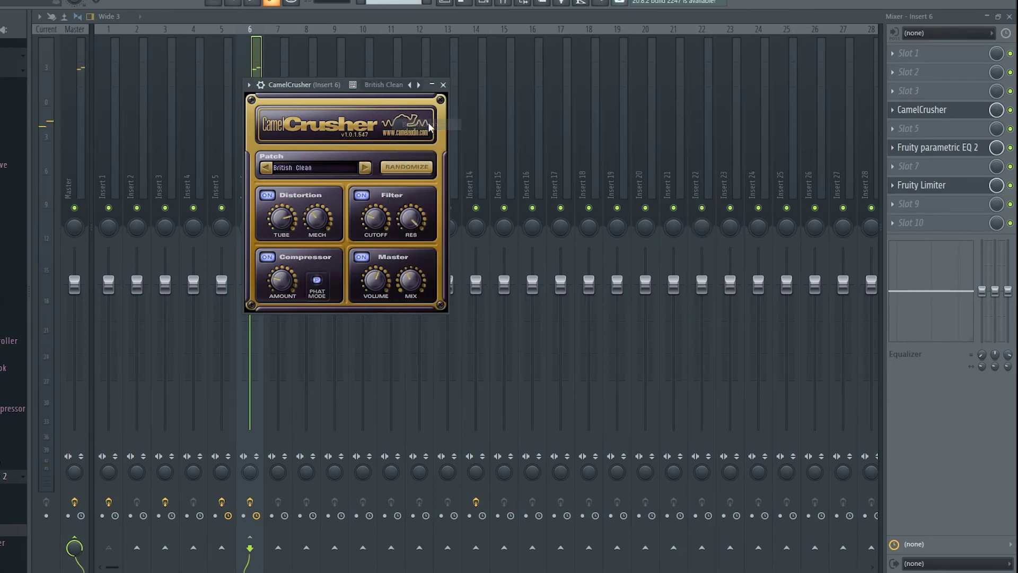
Try the Tube Warmth and Ultra Phat presets in CamelCrusher, and randomize the settings twice
click(410, 84)
click(441, 185)
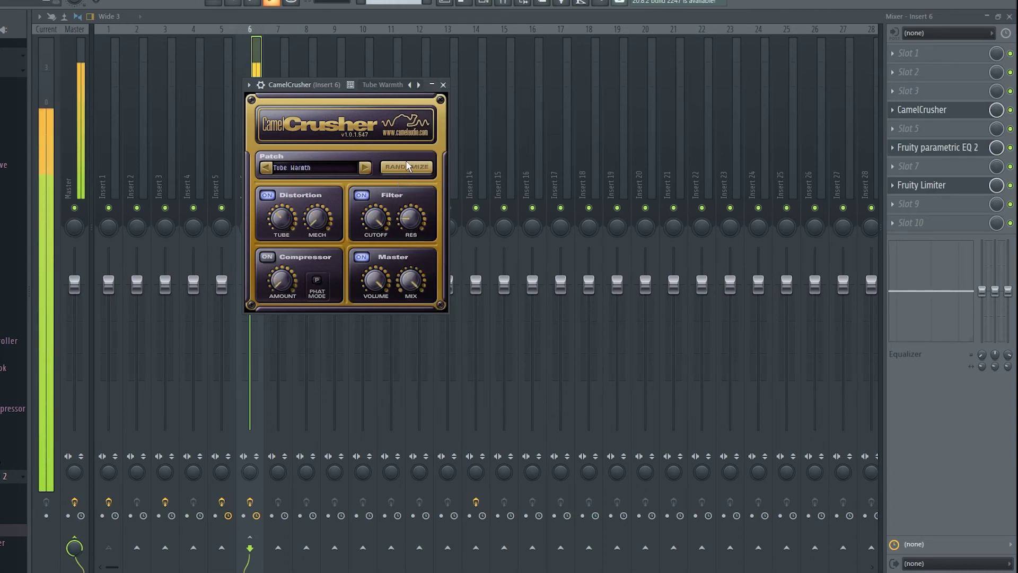
click(383, 89)
click(421, 216)
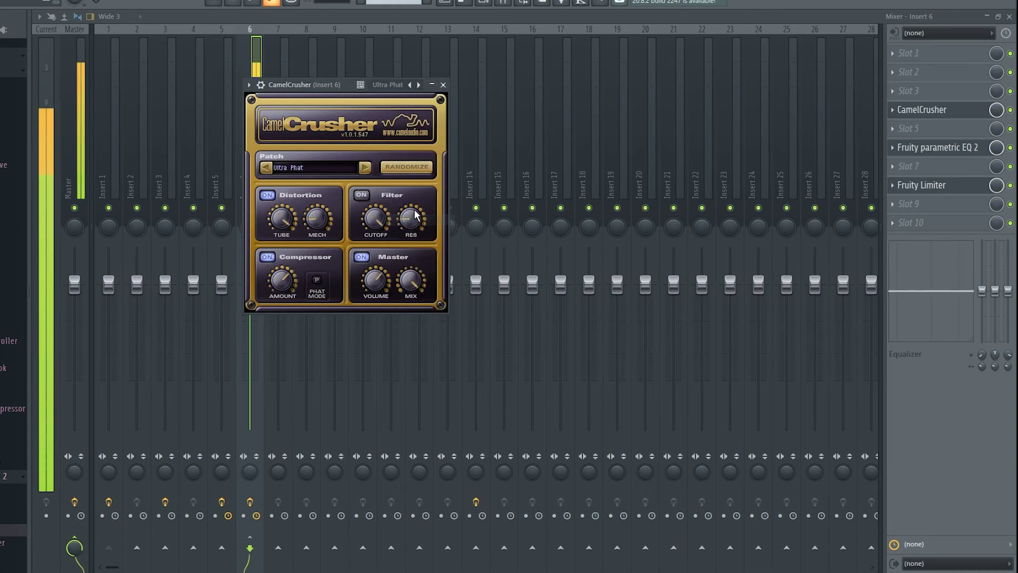
click(404, 169)
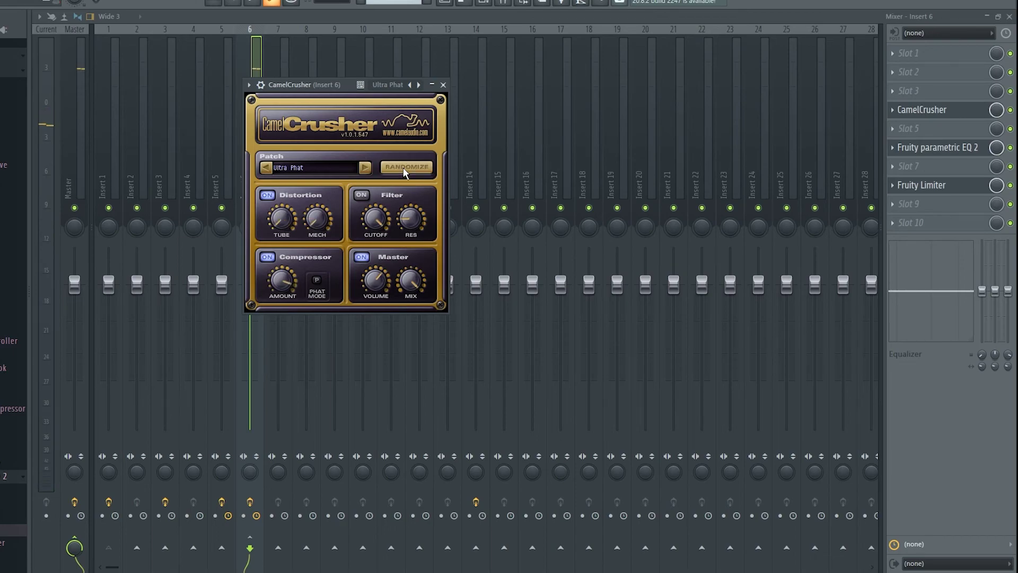
click(402, 170)
Lower CamelCrusher's slot mix level on Insert 6 and reset it to full
drag(999, 113, 999, 127)
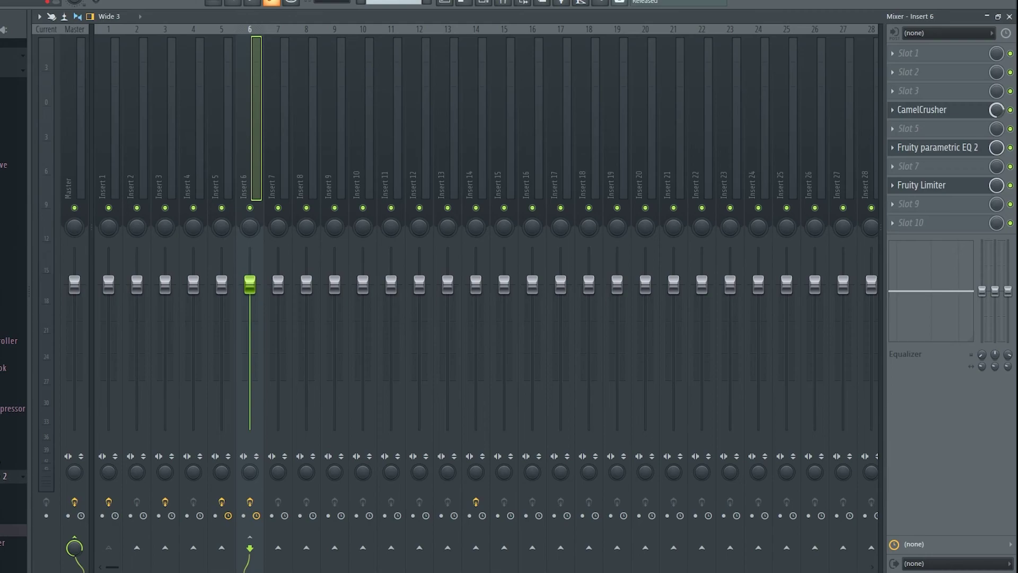
right_click(999, 114)
click(941, 117)
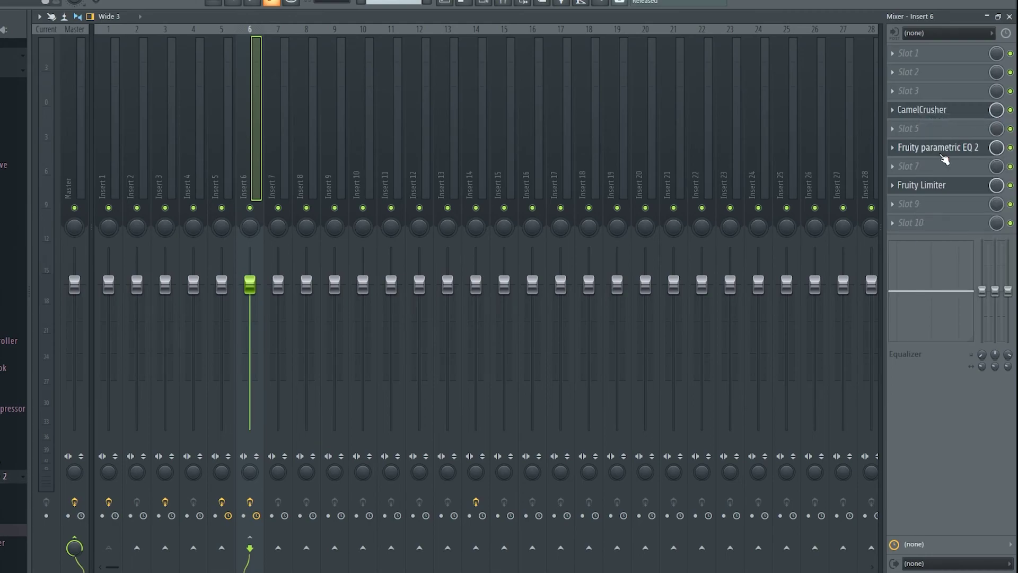
right_click(999, 114)
click(957, 117)
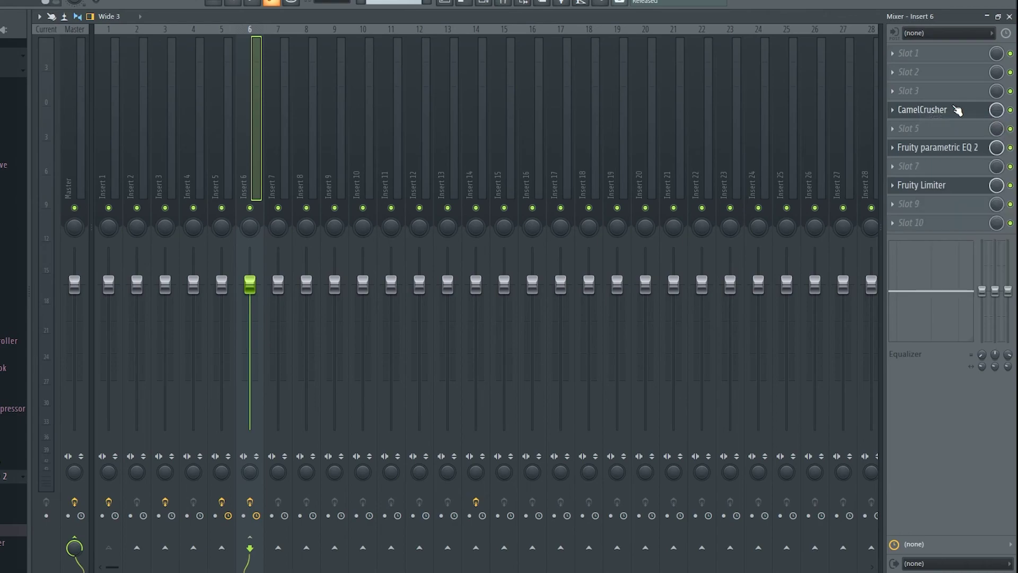
Open CamelCrusher from its effect slot on Insert 6
click(957, 110)
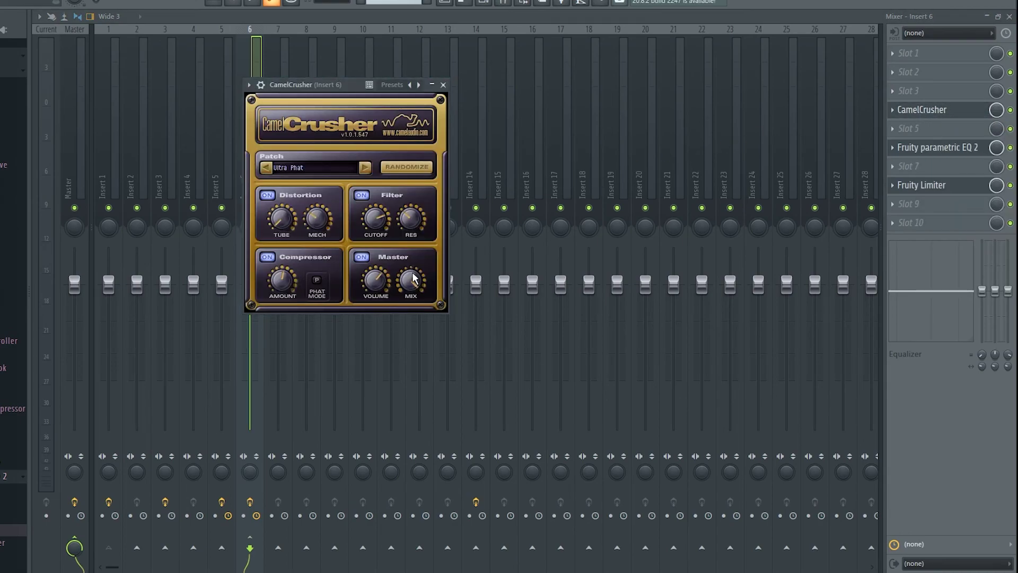